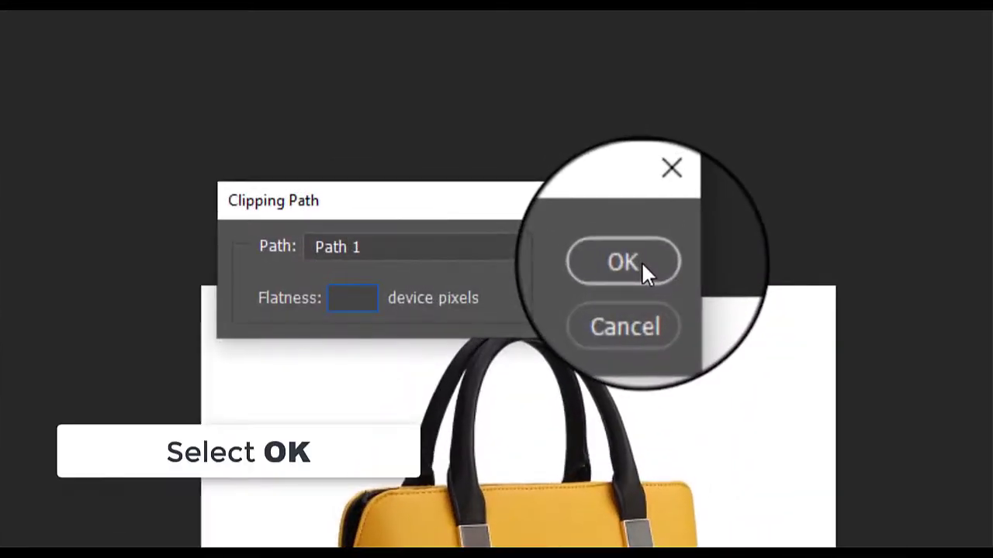
- Confirm Path 1 as the clipping path with the flatness left blank
{"action": "left_click", "coordinate": [641, 262]}
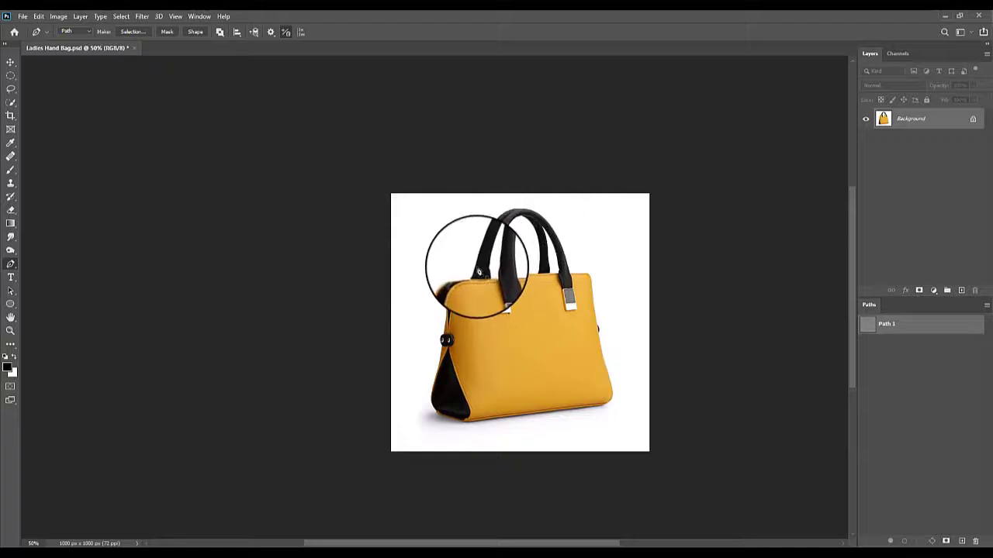
- Start Path 1 with the Pen tool at the back handle's left base and trace up the handle's outer left edge
{"action": "left_click", "coordinate": [476, 278], "text": "ctrl"}
{"action": "left_click", "coordinate": [476, 287], "text": "ctrl"}
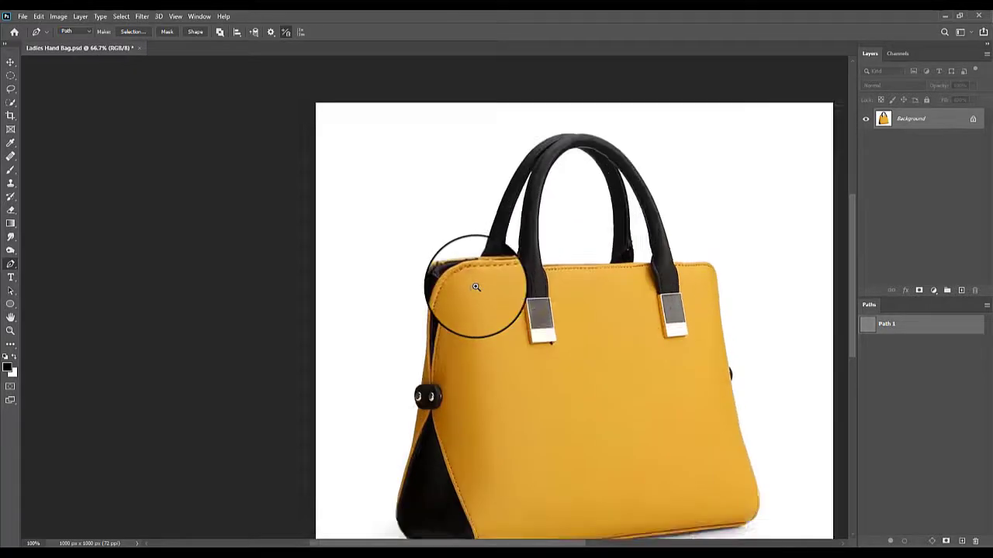
{"action": "left_click", "coordinate": [476, 287], "text": "ctrl"}
{"action": "left_click", "coordinate": [476, 287], "text": "ctrl"}
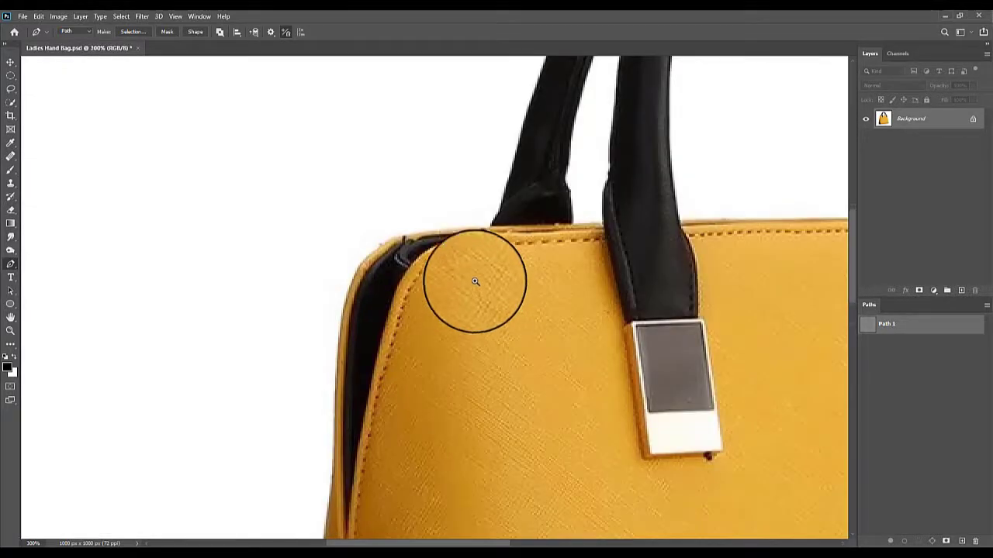
{"action": "left_click", "coordinate": [473, 232], "text": "ctrl"}
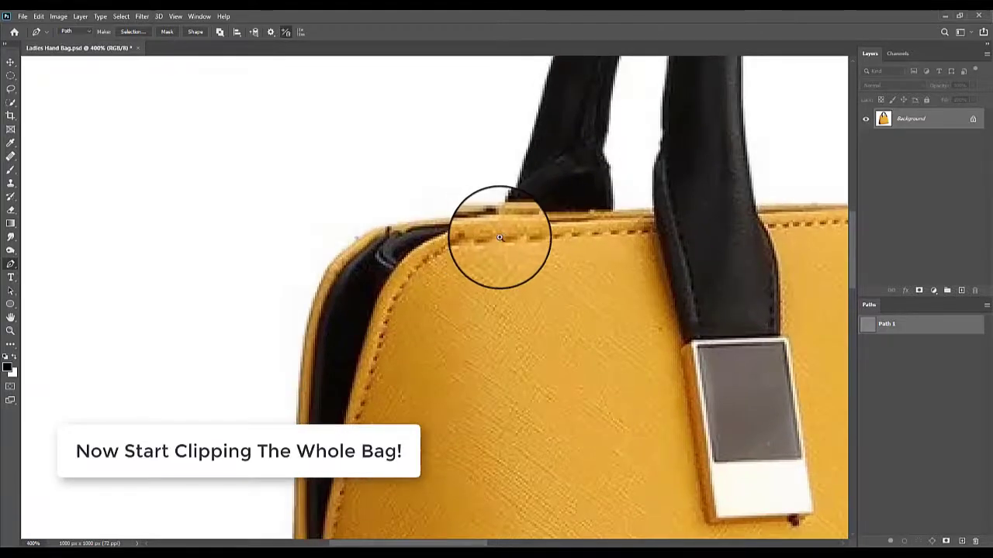
{"action": "left_click_drag", "start_coordinate": [498, 233], "coordinate": [488, 354]}
{"action": "left_click", "coordinate": [493, 339], "text": "ctrl"}
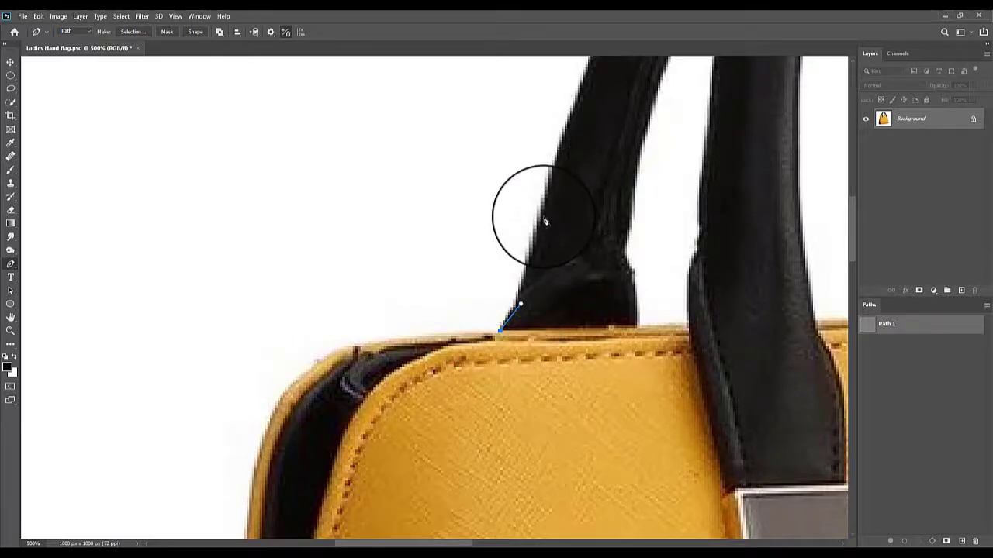
{"action": "left_click_drag", "start_coordinate": [565, 146], "coordinate": [518, 349]}
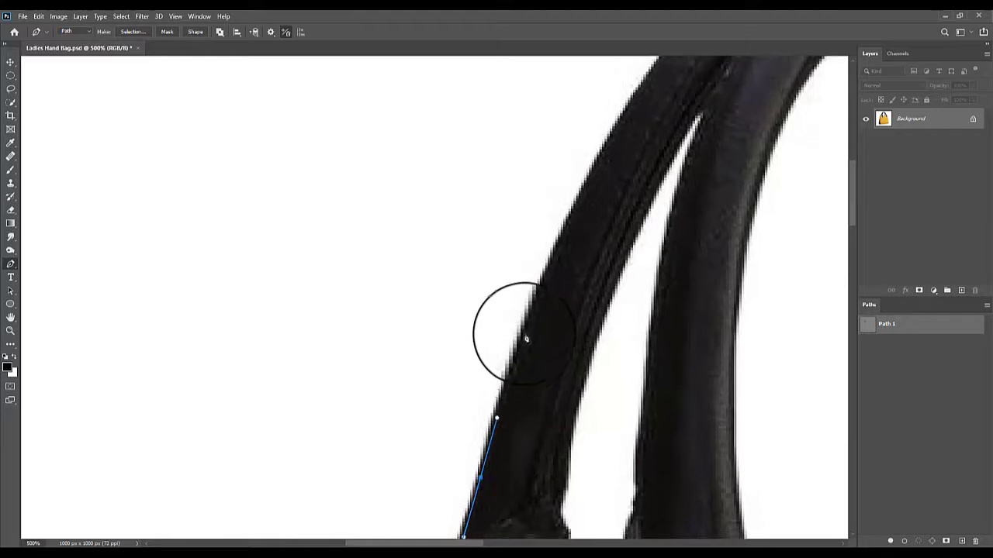
{"action": "left_click_drag", "start_coordinate": [563, 227], "coordinate": [613, 115]}
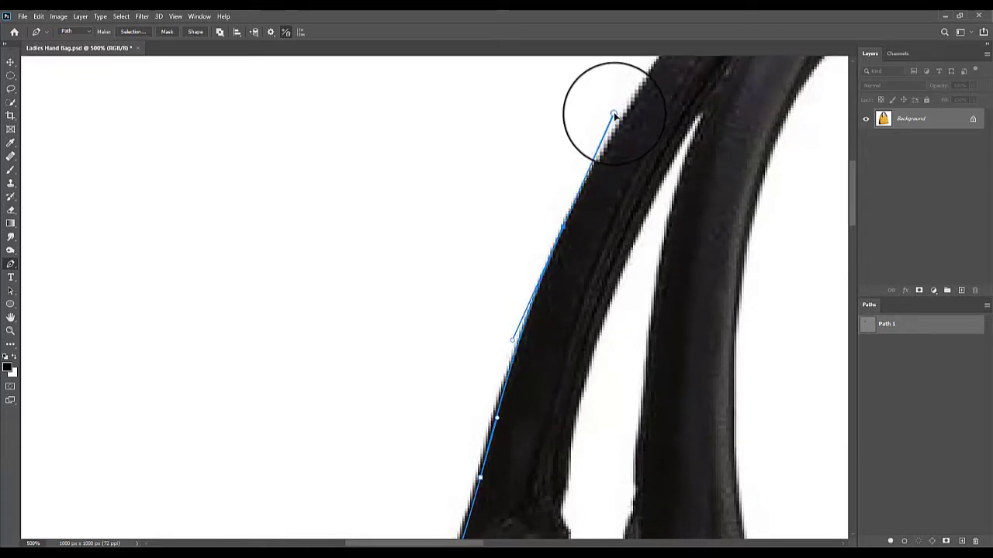
{"action": "left_click_drag", "start_coordinate": [589, 183], "coordinate": [522, 284]}
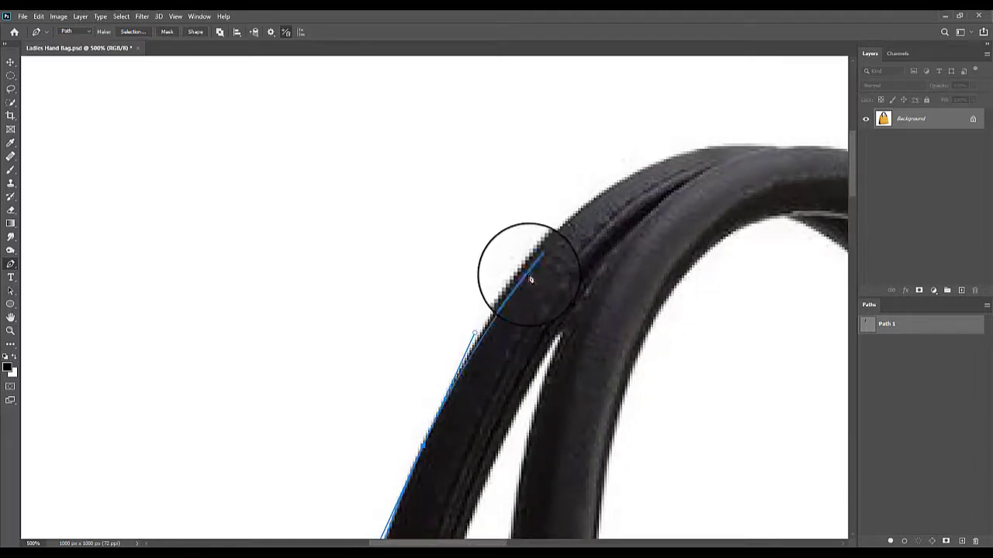
- Continue the path in smooth curves over the handles' arch and onto the front handle's outer right edge
{"action": "left_click_drag", "start_coordinate": [566, 226], "coordinate": [377, 221]}
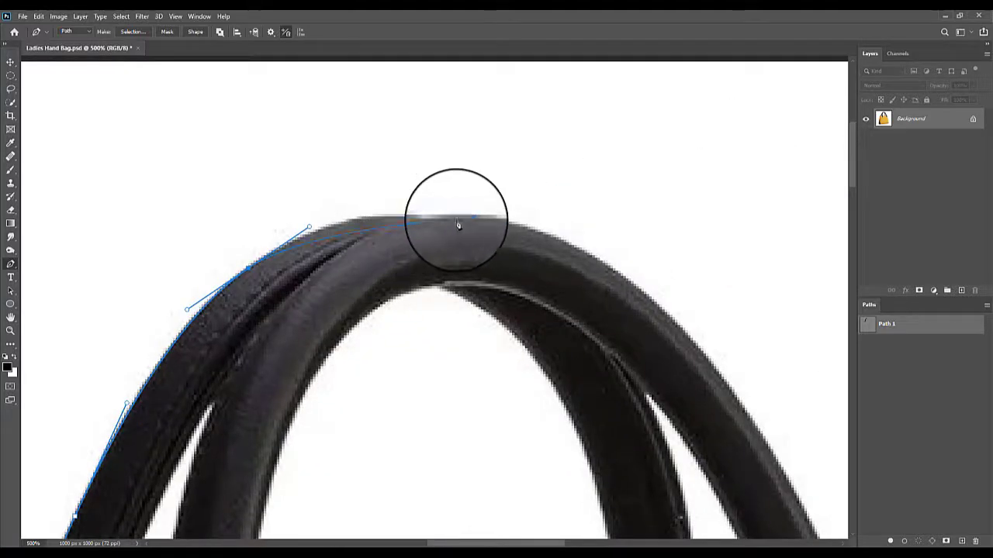
{"action": "left_click_drag", "start_coordinate": [464, 219], "coordinate": [559, 229]}
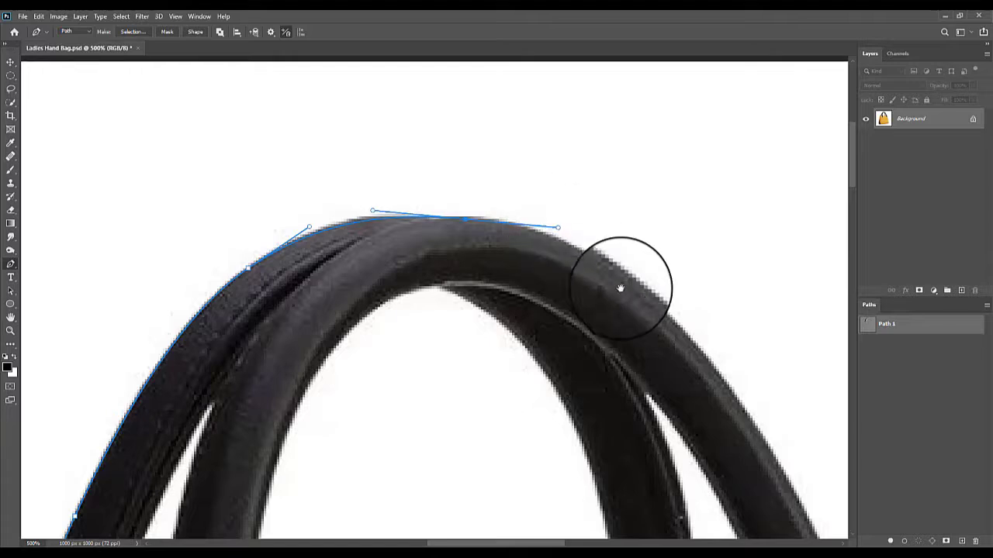
{"action": "left_click_drag", "start_coordinate": [625, 290], "coordinate": [479, 202]}
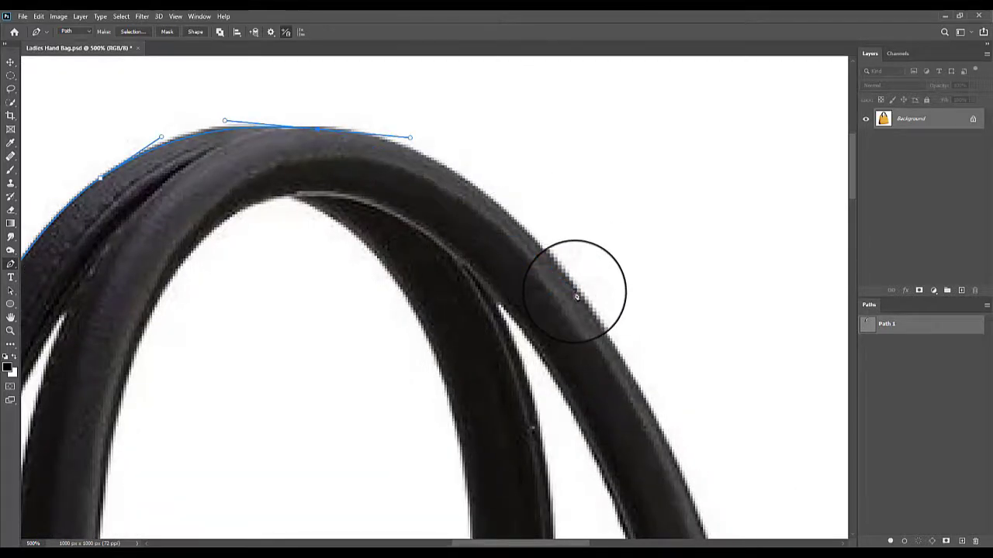
{"action": "left_click_drag", "start_coordinate": [573, 292], "coordinate": [655, 404]}
- Trace the path down the front handle's outer right edge to where it meets the bag's top edge
{"action": "left_click_drag", "start_coordinate": [768, 476], "coordinate": [612, 200]}
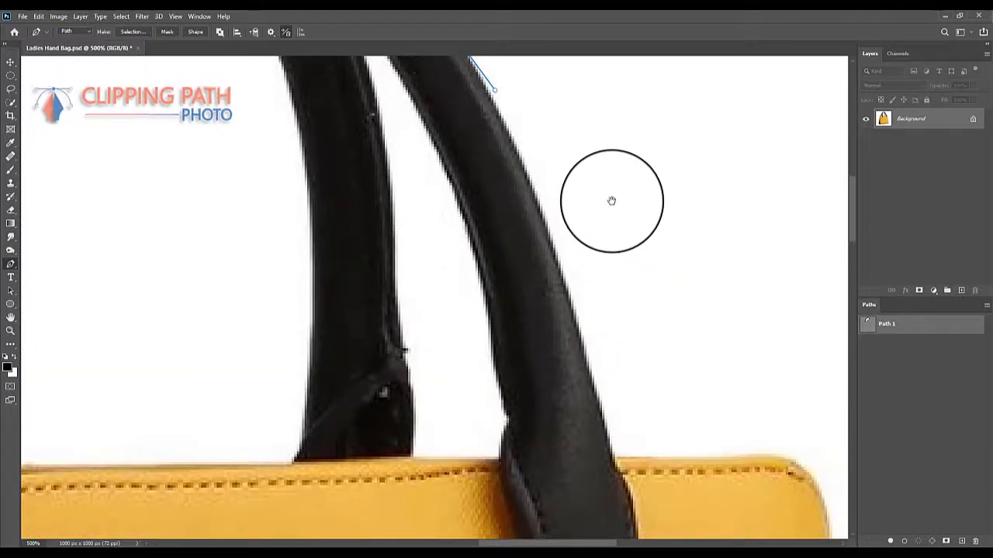
{"action": "left_click", "coordinate": [561, 276]}
{"action": "left_click", "coordinate": [587, 351]}
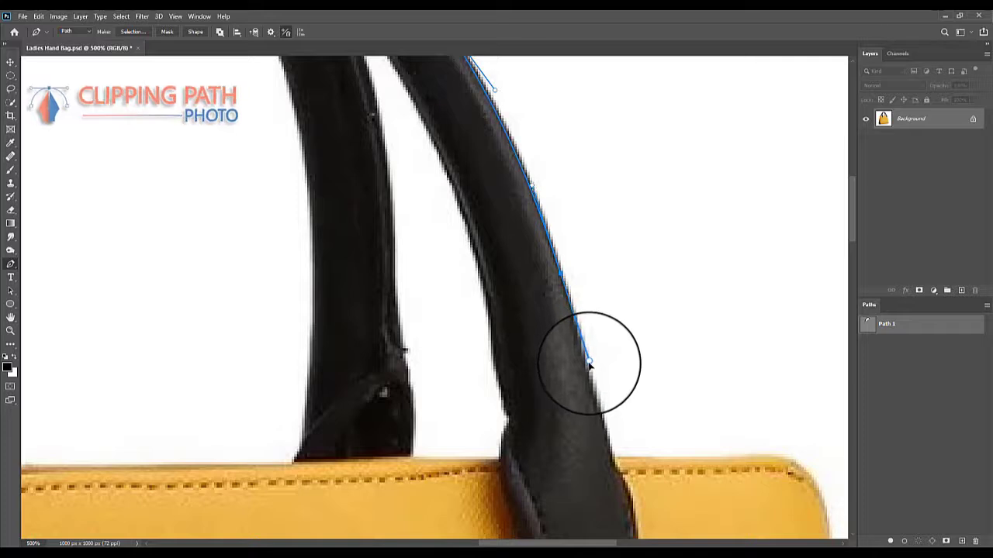
{"action": "left_click_drag", "start_coordinate": [589, 395], "coordinate": [548, 228]}
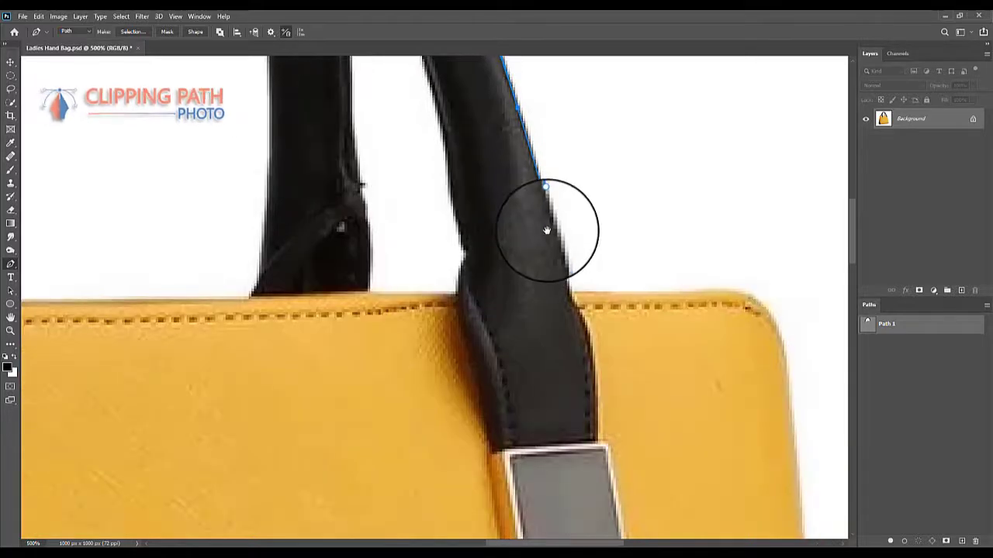
{"action": "left_click", "coordinate": [569, 292]}
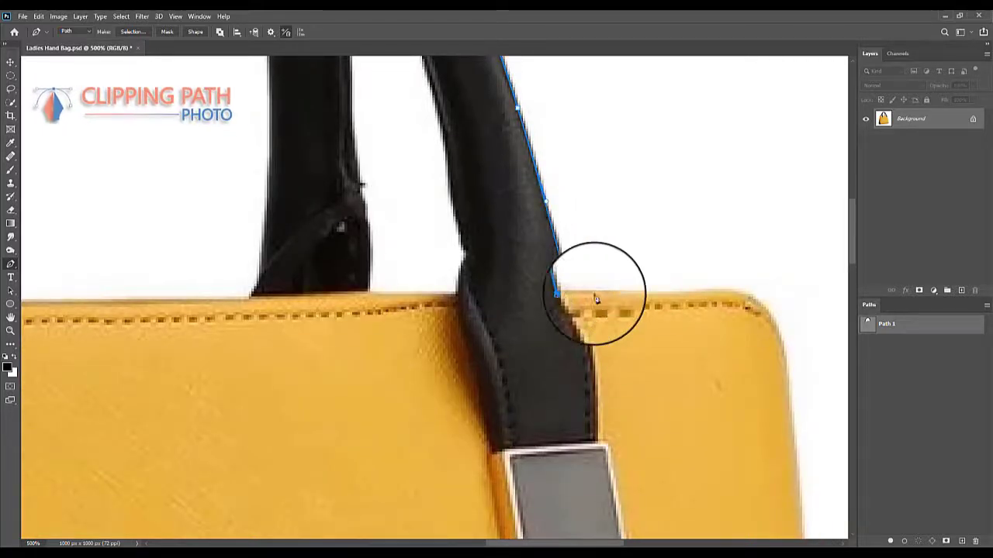
- Extend the path along the bag's top edge and curve it around the upper-right corner
{"action": "left_click_drag", "start_coordinate": [598, 290], "coordinate": [461, 293]}
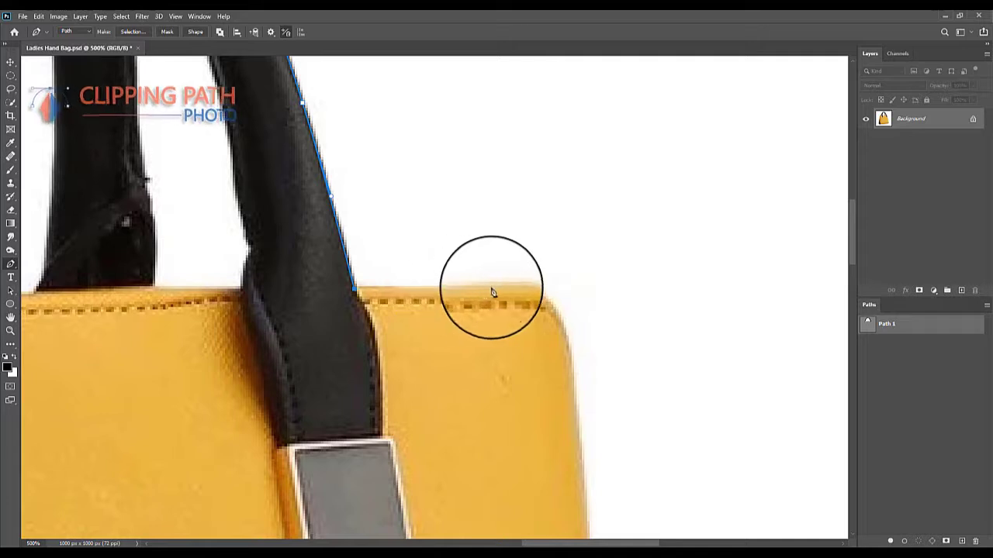
{"action": "left_click", "coordinate": [524, 287]}
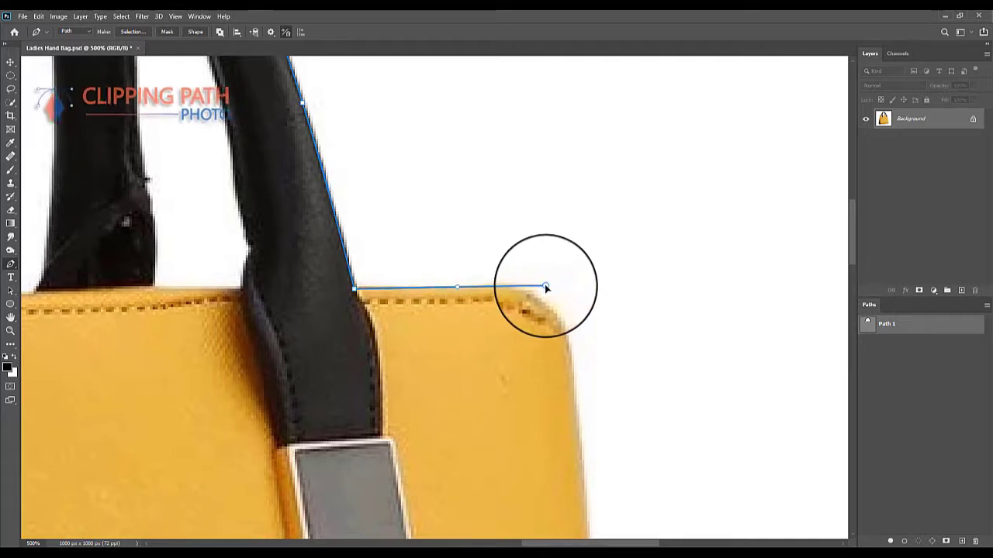
{"action": "scroll", "coordinate": [556, 209], "scroll_direction": "down", "scroll_amount": 3}
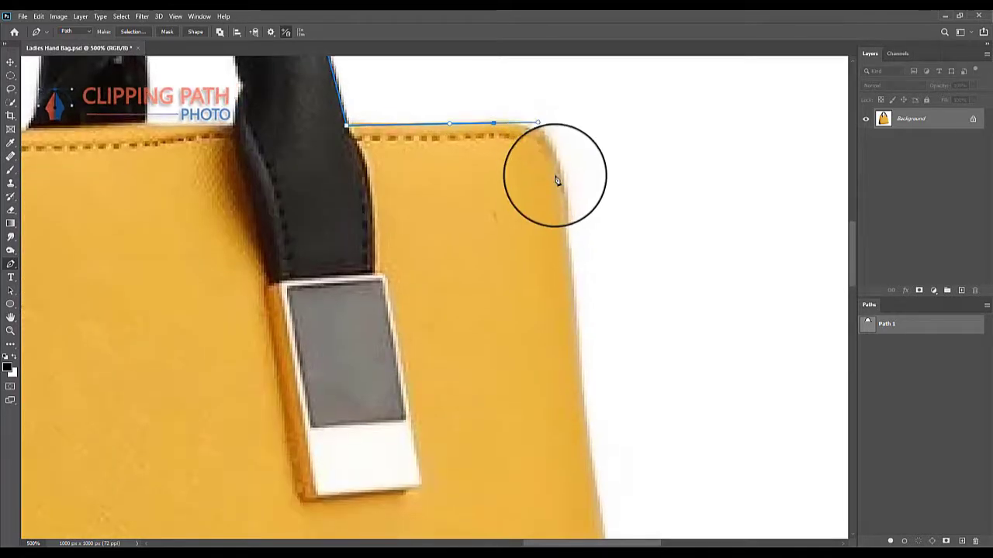
{"action": "left_click_drag", "start_coordinate": [563, 227], "coordinate": [569, 287]}
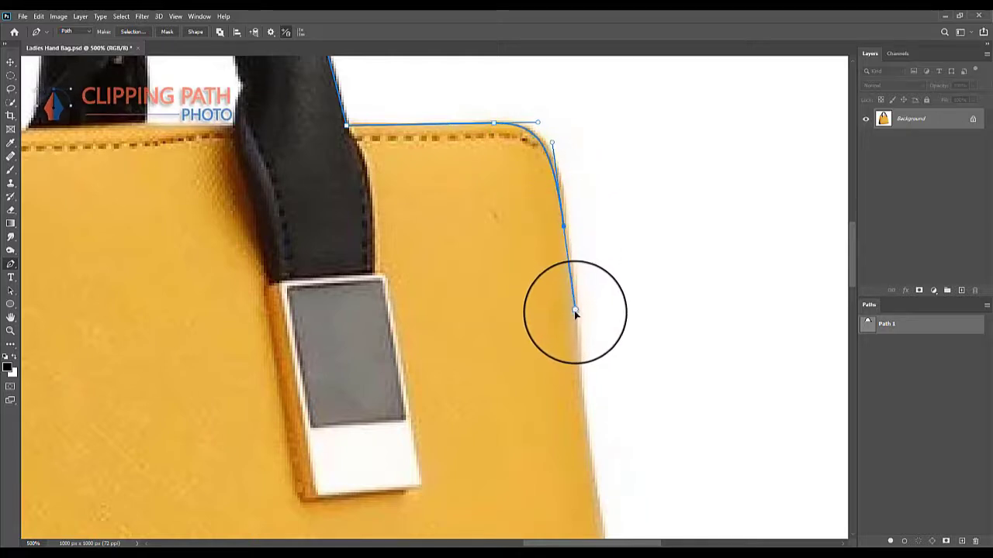
- Trace the path down the bag's right side and around the small black tab sticking out there
{"action": "left_click_drag", "start_coordinate": [593, 420], "coordinate": [579, 157]}
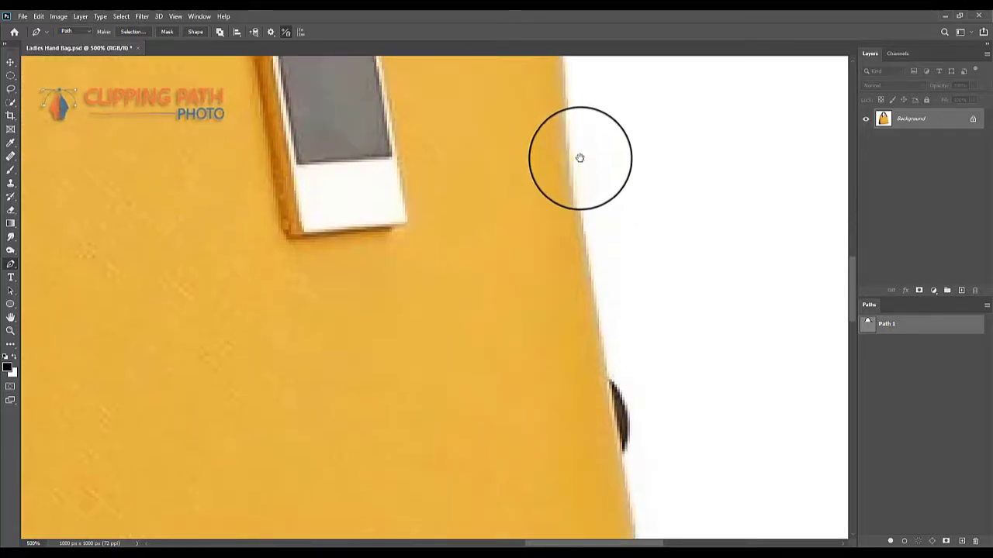
{"action": "left_click", "coordinate": [607, 379]}
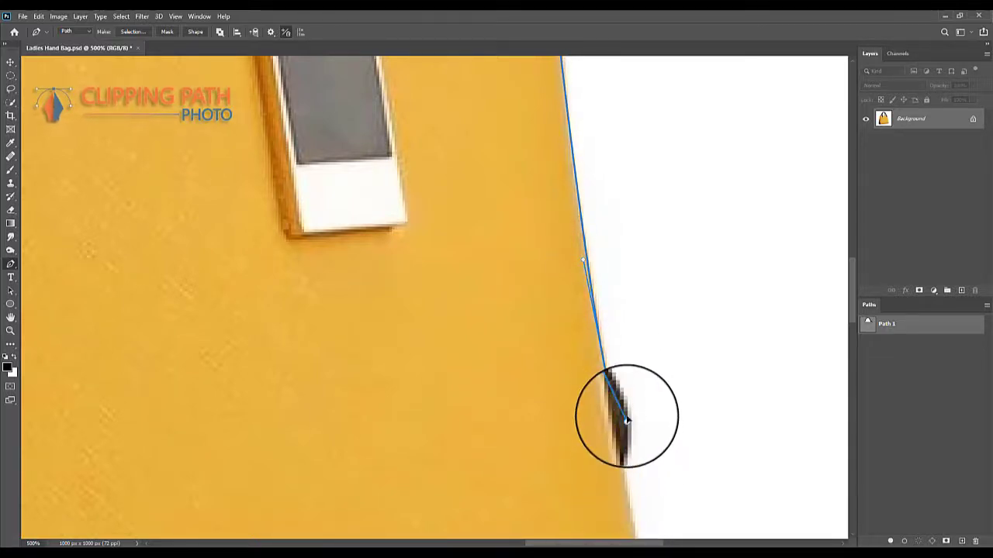
{"action": "scroll", "coordinate": [632, 400], "scroll_direction": "down", "scroll_amount": 5}
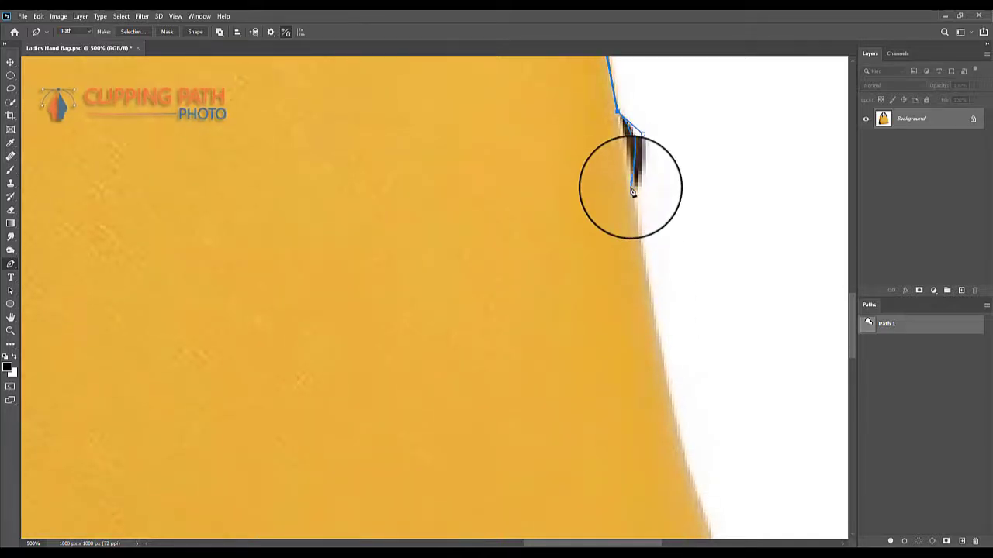
{"action": "left_click_drag", "start_coordinate": [634, 177], "coordinate": [645, 337]}
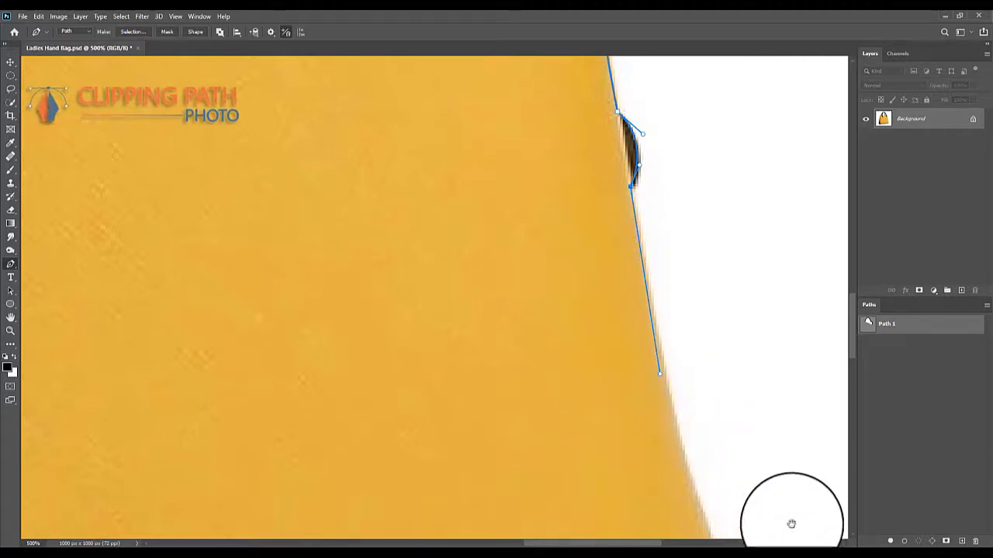
- Continue the path with a smooth anchor point along the bag's lower right side below the black tab
{"action": "left_click_drag", "start_coordinate": [791, 523], "coordinate": [658, 284]}
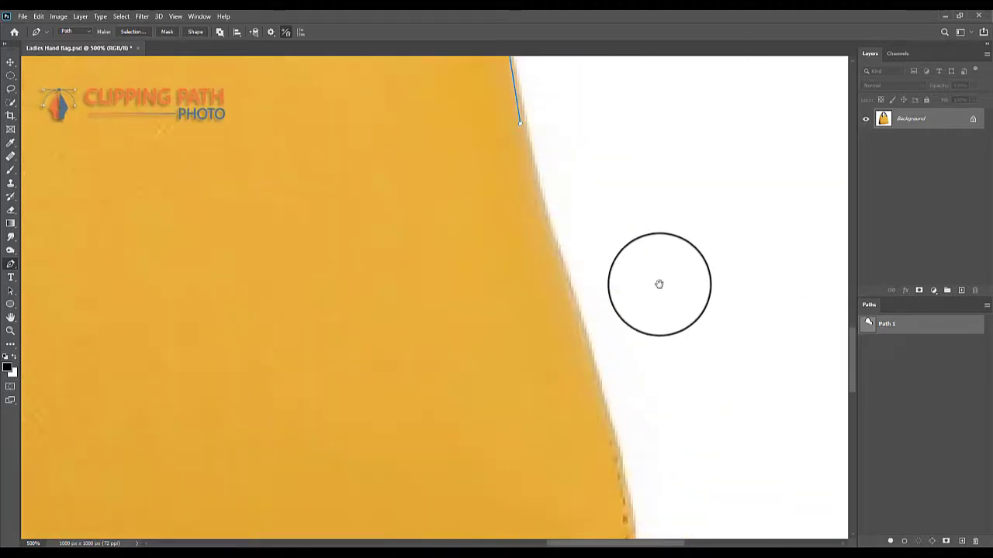
{"action": "left_click", "coordinate": [557, 243]}
{"action": "left_click", "coordinate": [594, 353]}
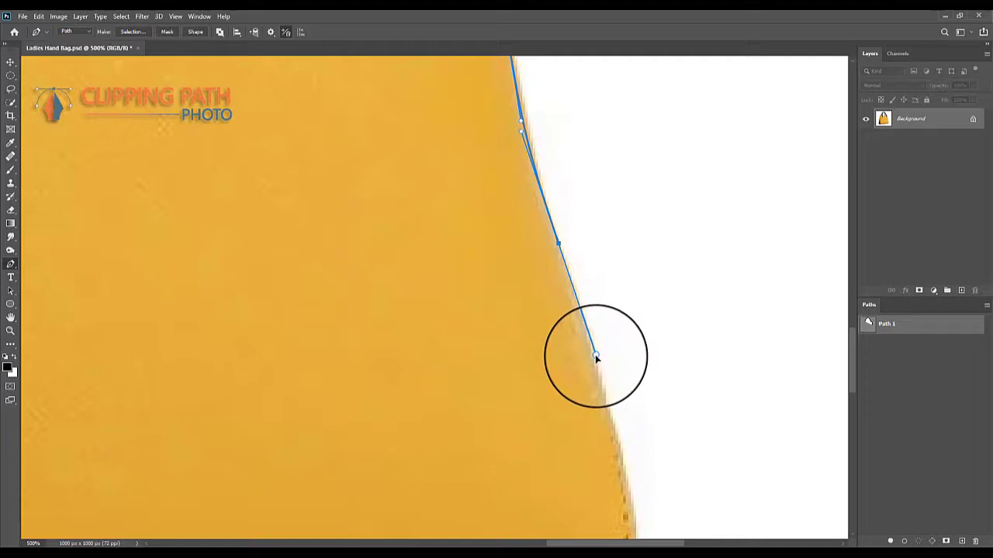
- Curve the path around the bag's lower-right corner with closely spaced anchor points onto the bottom edge
{"action": "left_click_drag", "start_coordinate": [609, 406], "coordinate": [595, 213]}
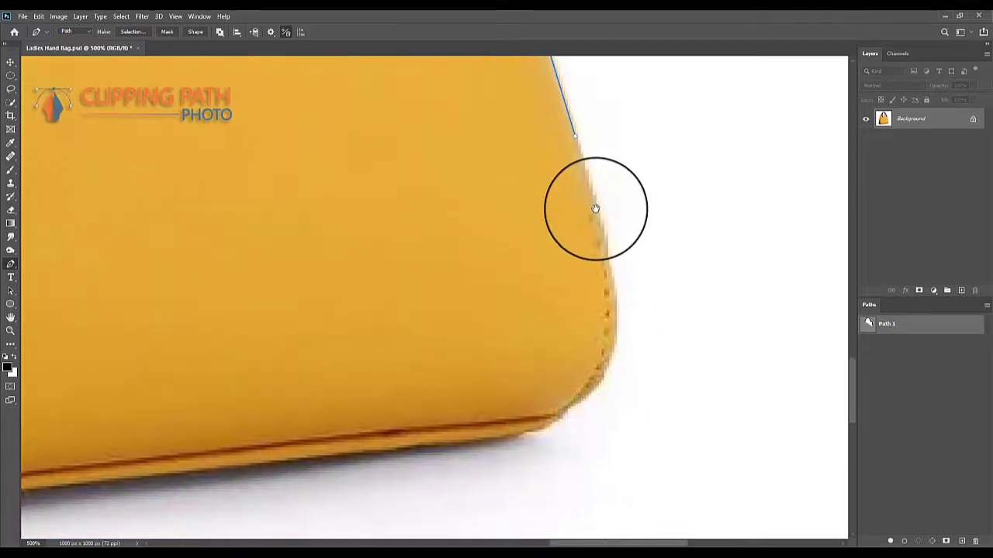
{"action": "left_click", "coordinate": [615, 313]}
{"action": "left_click_drag", "start_coordinate": [613, 304], "coordinate": [667, 325]}
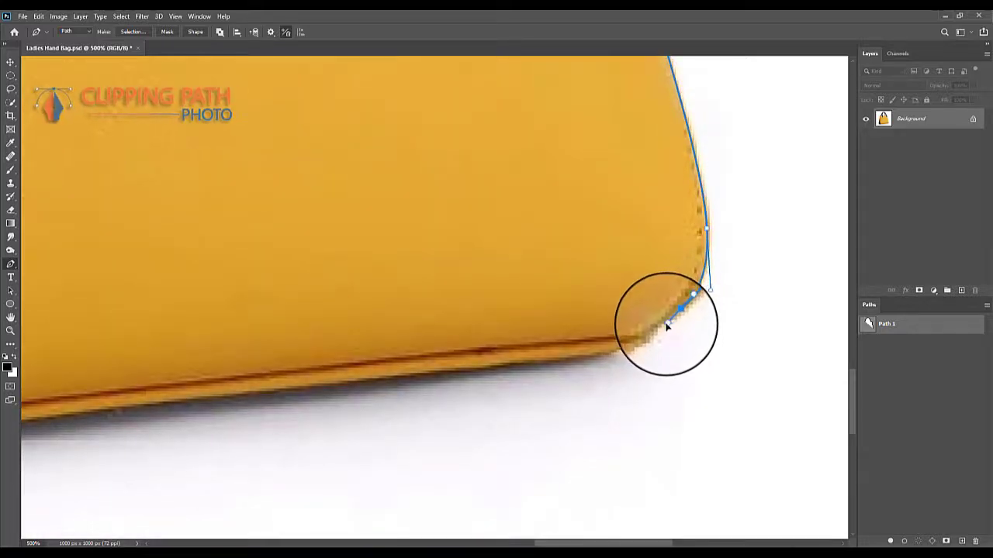
{"action": "left_click", "coordinate": [655, 332]}
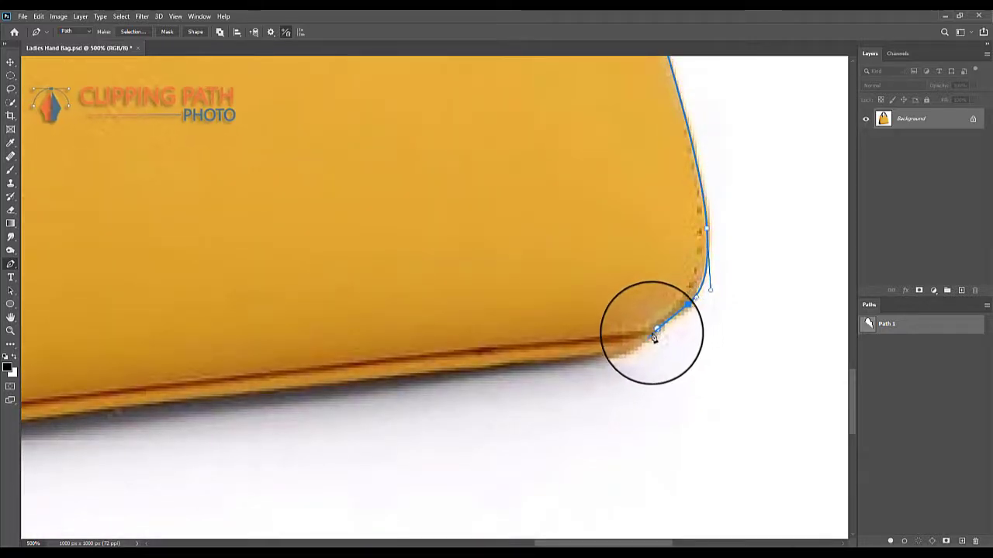
{"action": "left_click", "coordinate": [621, 346]}
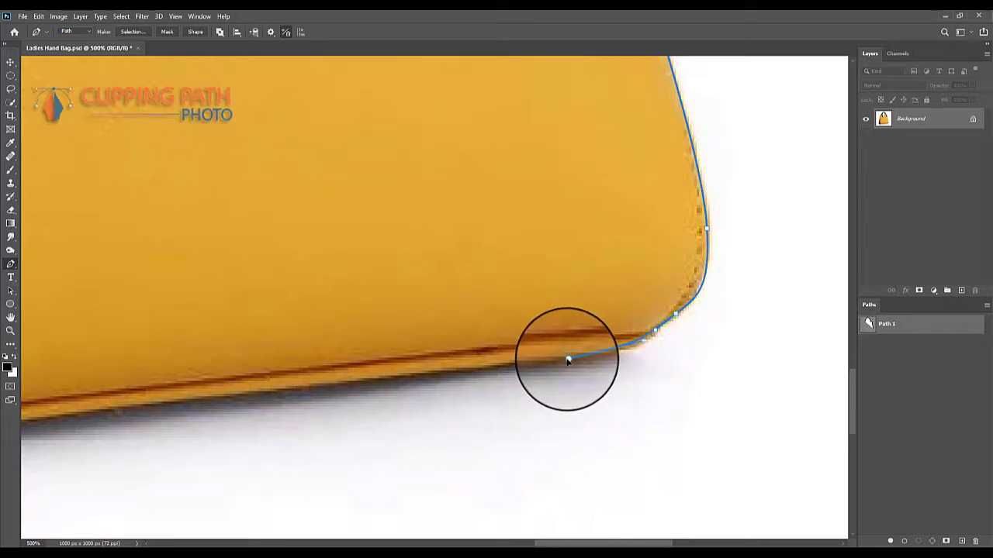
- Trace the path leftward along the yellow piping of the bag's bottom edge, keeping the shadow outside
{"action": "left_click_drag", "start_coordinate": [448, 359], "coordinate": [575, 344]}
{"action": "left_click_drag", "start_coordinate": [463, 369], "coordinate": [294, 384]}
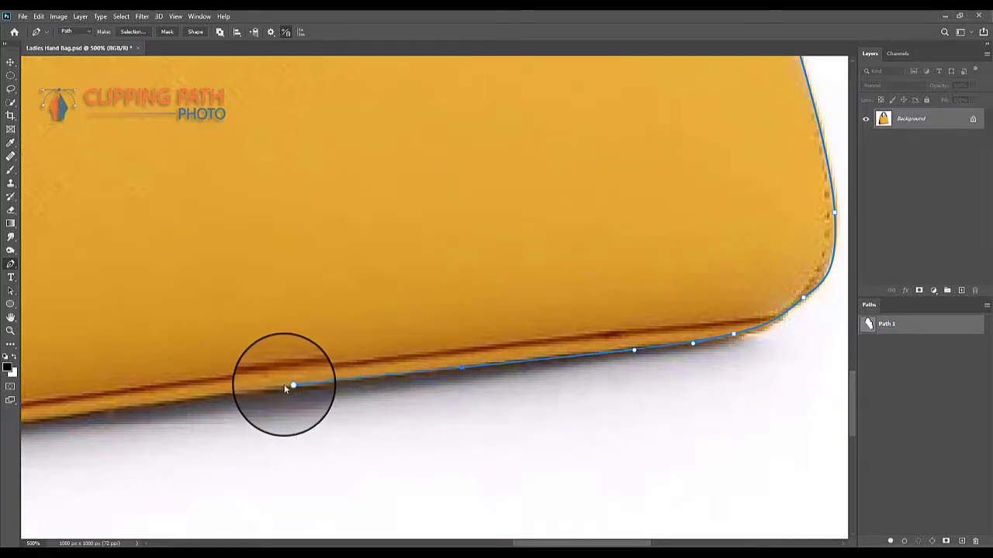
{"action": "key", "text": "ctrl+Up"}
{"action": "left_click_drag", "start_coordinate": [263, 384], "coordinate": [503, 313]}
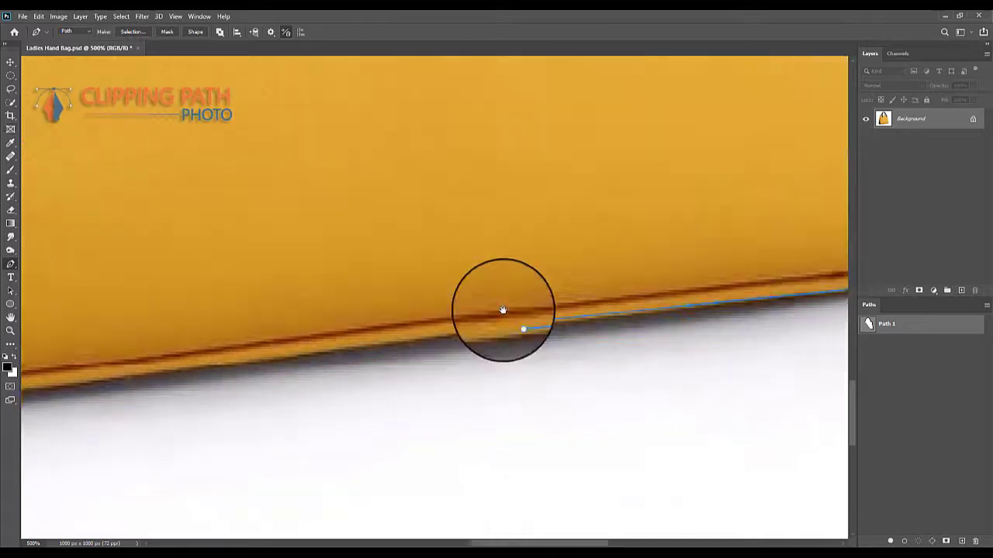
{"action": "left_click_drag", "start_coordinate": [414, 329], "coordinate": [556, 308]}
{"action": "left_click_drag", "start_coordinate": [371, 327], "coordinate": [601, 283]}
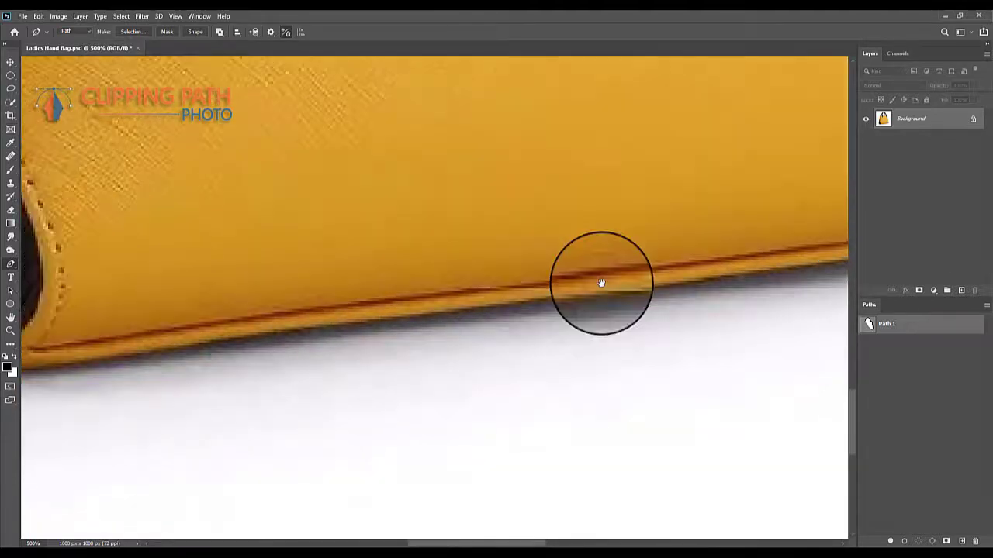
{"action": "left_click", "coordinate": [445, 315]}
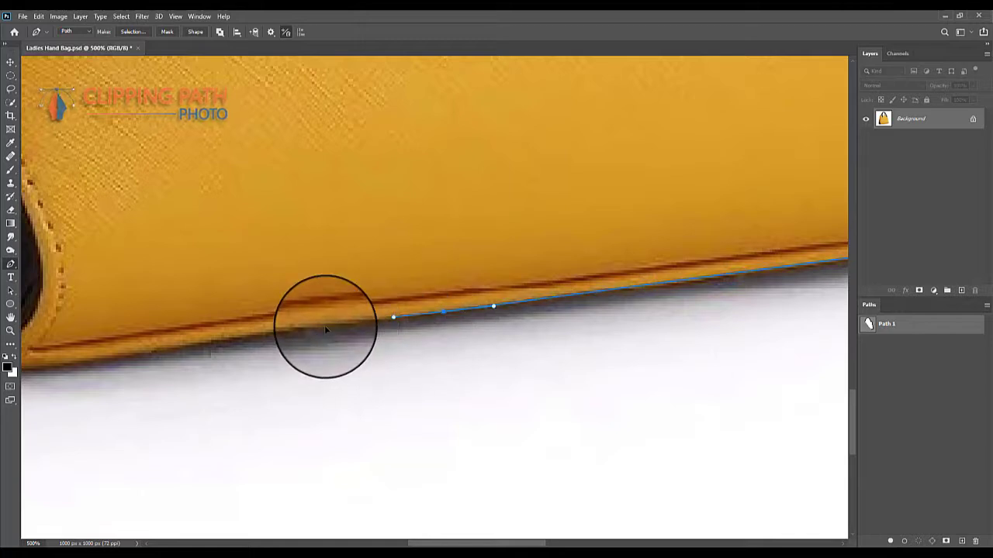
{"action": "left_click", "coordinate": [234, 339]}
- Extend the bottom-edge path toward the bag's front lower-left corner, where the black side panel begins
{"action": "left_click_drag", "start_coordinate": [178, 344], "coordinate": [612, 291]}
{"action": "left_click", "coordinate": [526, 310]}
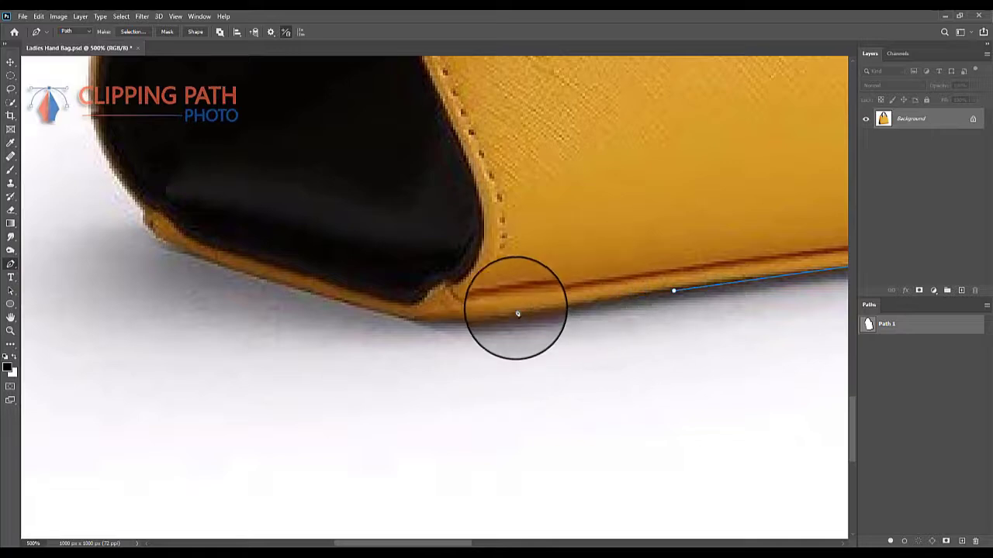
{"action": "left_click", "coordinate": [471, 316]}
{"action": "left_click", "coordinate": [431, 321]}
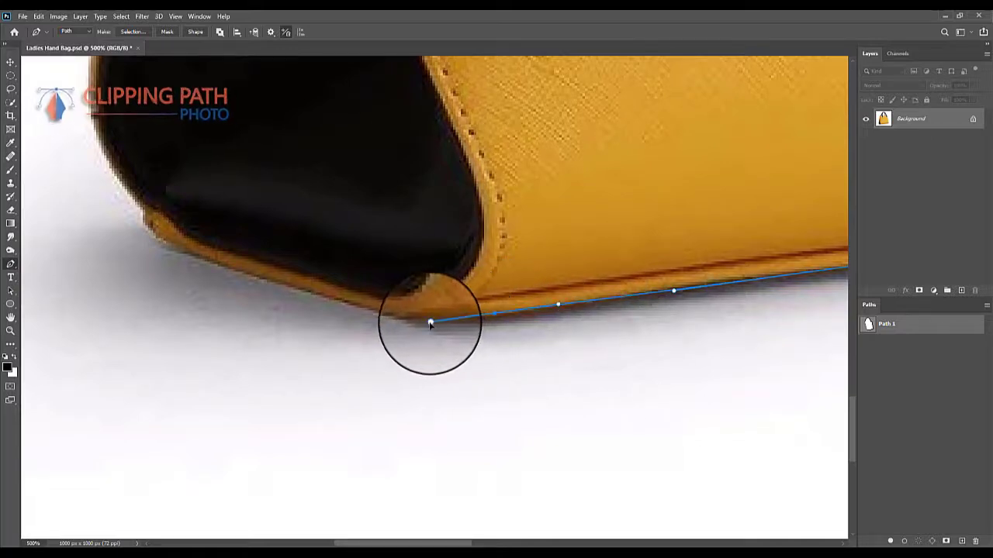
- Trace the path along the yellow piping beneath the black side panel toward the bag's far lower-left corner
{"action": "left_click_drag", "start_coordinate": [429, 324], "coordinate": [660, 332]}
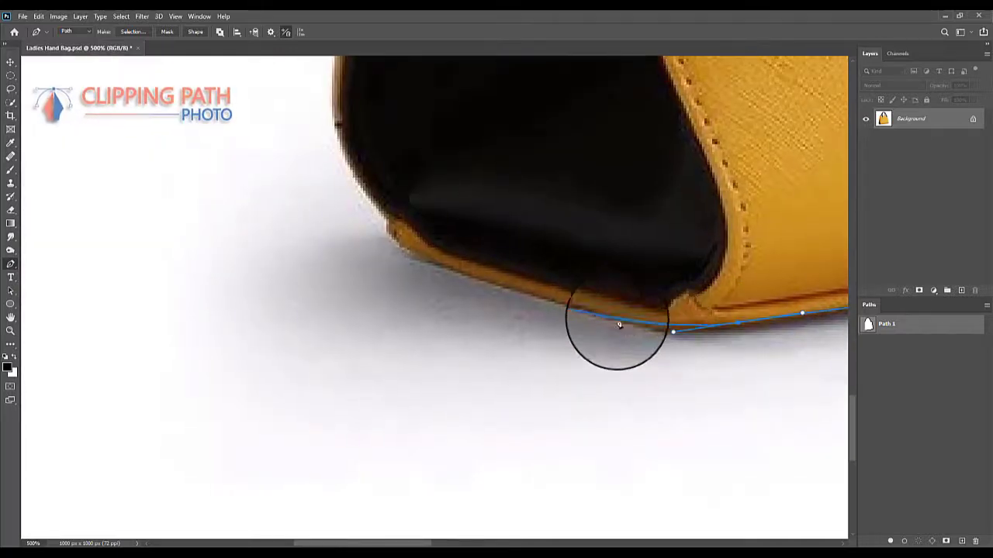
{"action": "left_click", "coordinate": [593, 311]}
{"action": "left_click", "coordinate": [507, 288]}
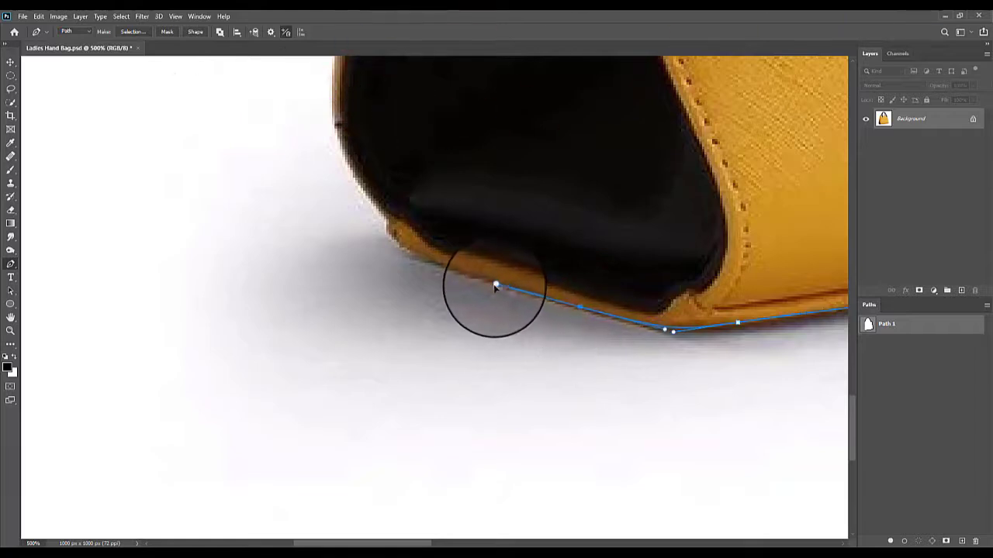
{"action": "left_click_drag", "start_coordinate": [497, 289], "coordinate": [755, 349]}
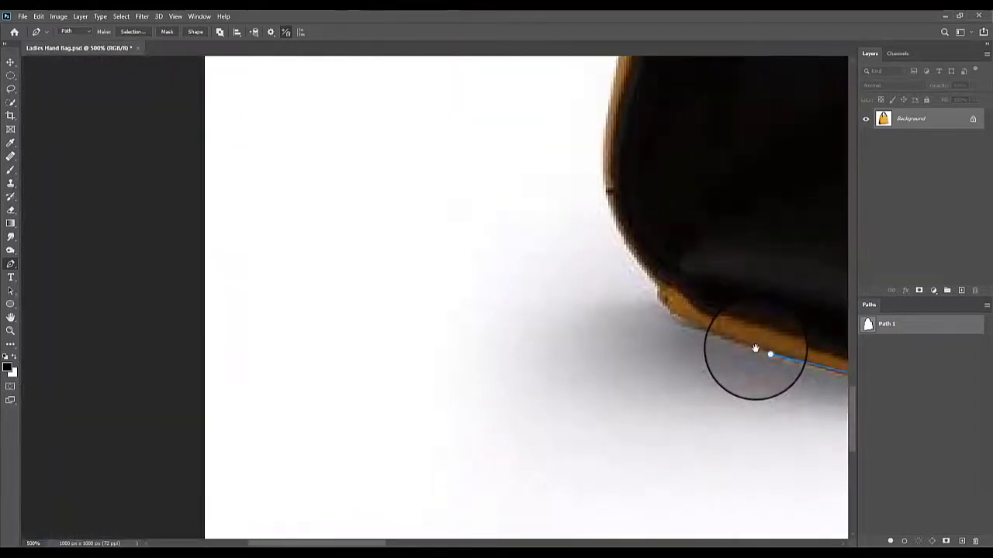
- Curve the path around the side panel's lower-left corner and up onto the bag's outer left edge
{"action": "left_click", "coordinate": [688, 322]}
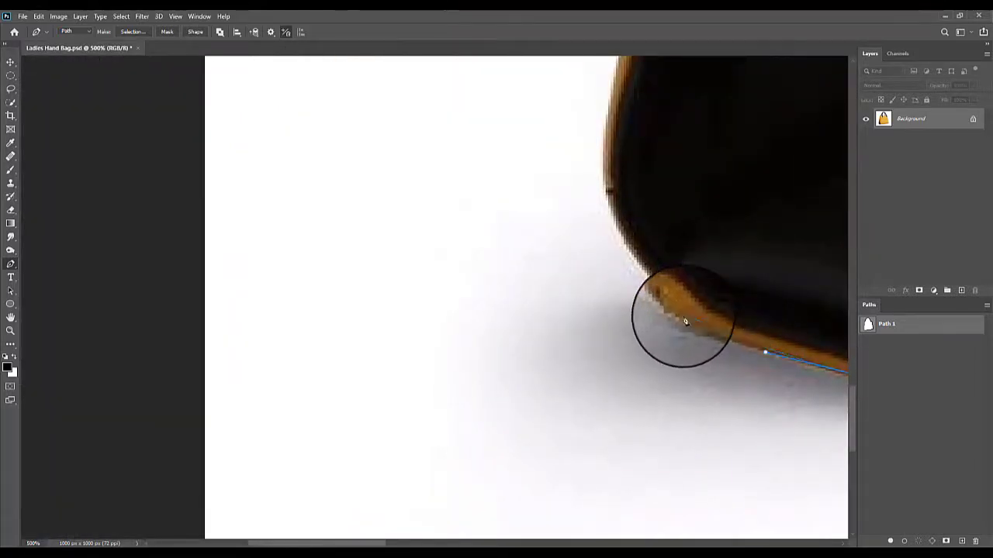
{"action": "left_click_drag", "start_coordinate": [687, 322], "coordinate": [658, 311]}
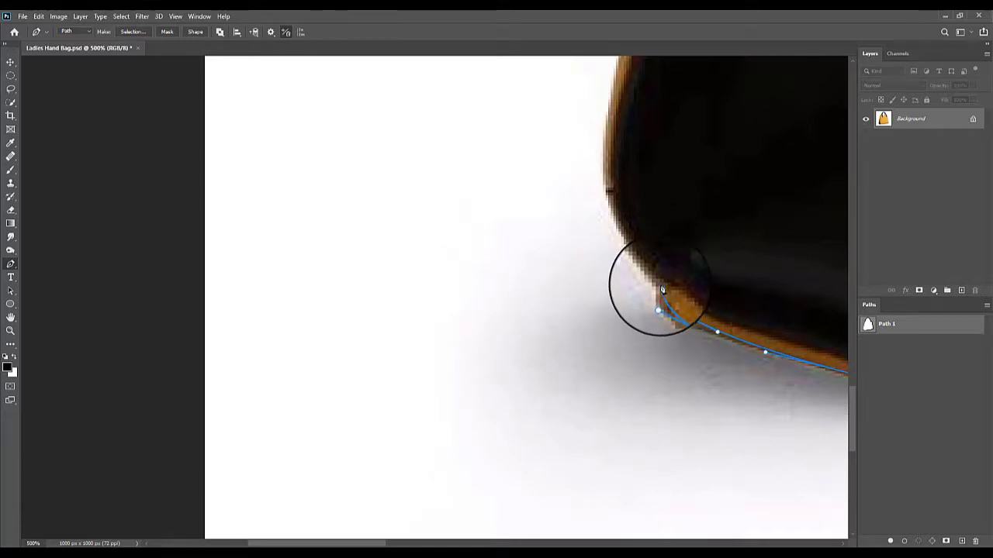
{"action": "left_click", "coordinate": [661, 287]}
{"action": "left_click_drag", "start_coordinate": [610, 228], "coordinate": [630, 375]}
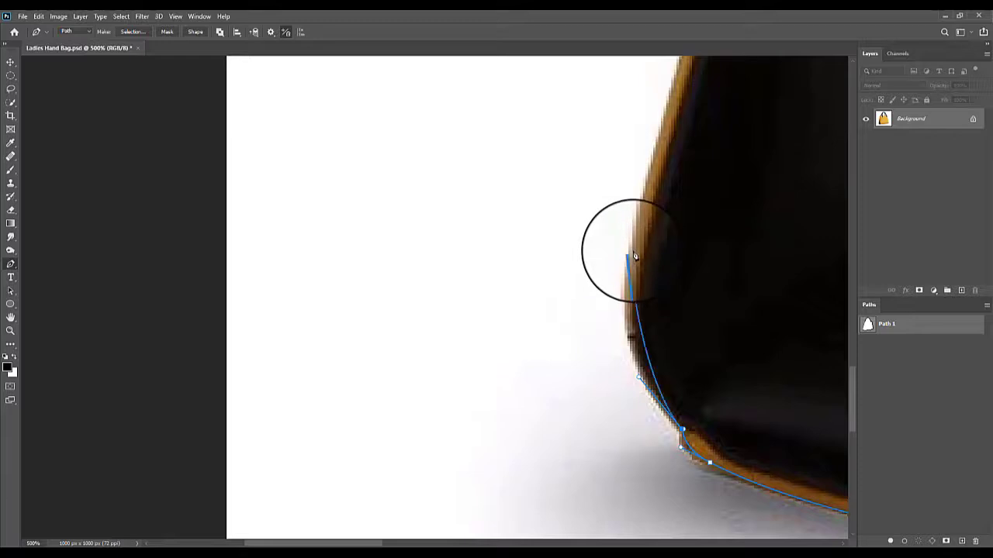
{"action": "left_click_drag", "start_coordinate": [635, 251], "coordinate": [647, 180]}
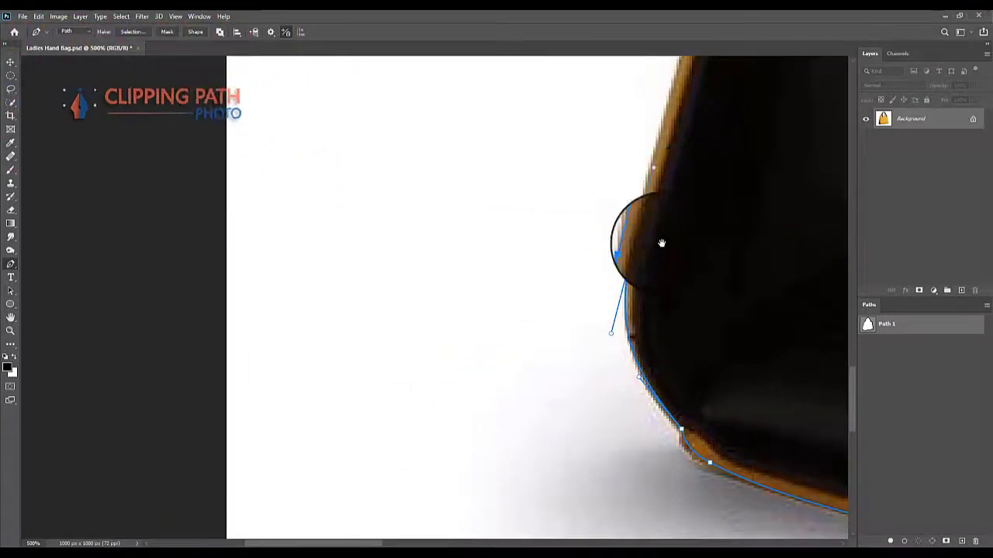
- Extend the path up the side panel's yellow left edge toward the black tab with the two metal studs
{"action": "left_click_drag", "start_coordinate": [671, 139], "coordinate": [602, 299]}
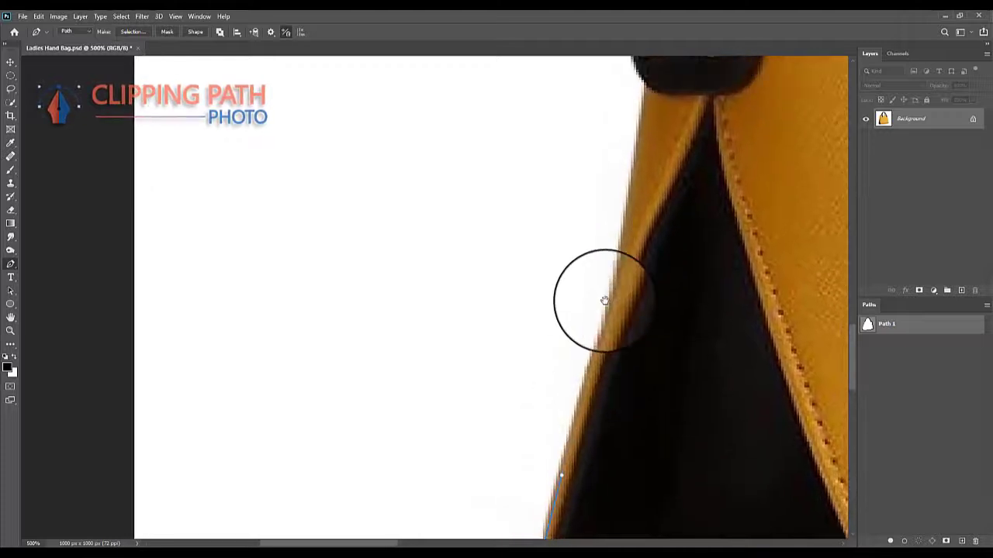
{"action": "left_click", "coordinate": [640, 180]}
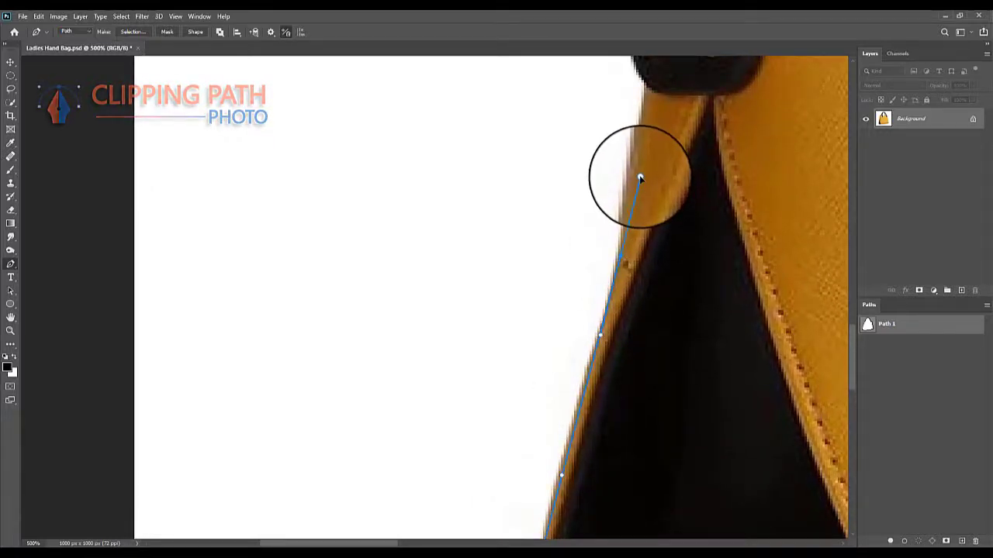
{"action": "left_click_drag", "start_coordinate": [637, 173], "coordinate": [614, 328]}
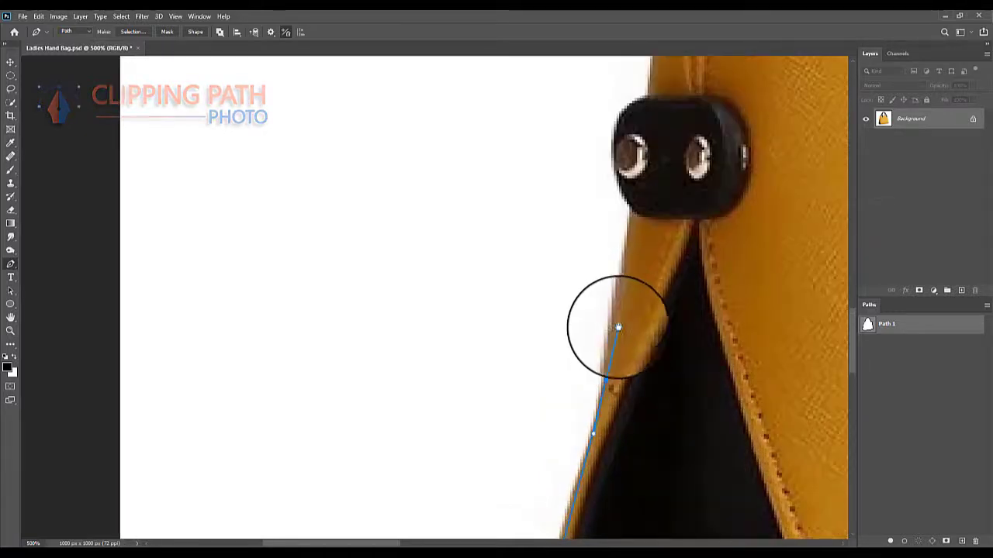
- Curve the path around the outer side of the black studded tab, from its lower corner to its upper edge
{"action": "left_click", "coordinate": [622, 288]}
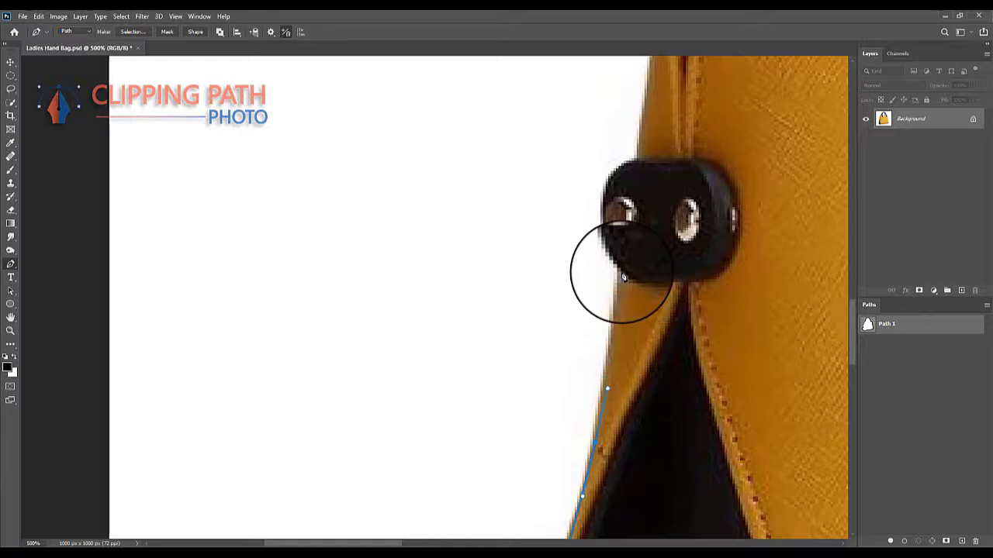
{"action": "left_click_drag", "start_coordinate": [628, 278], "coordinate": [608, 327]}
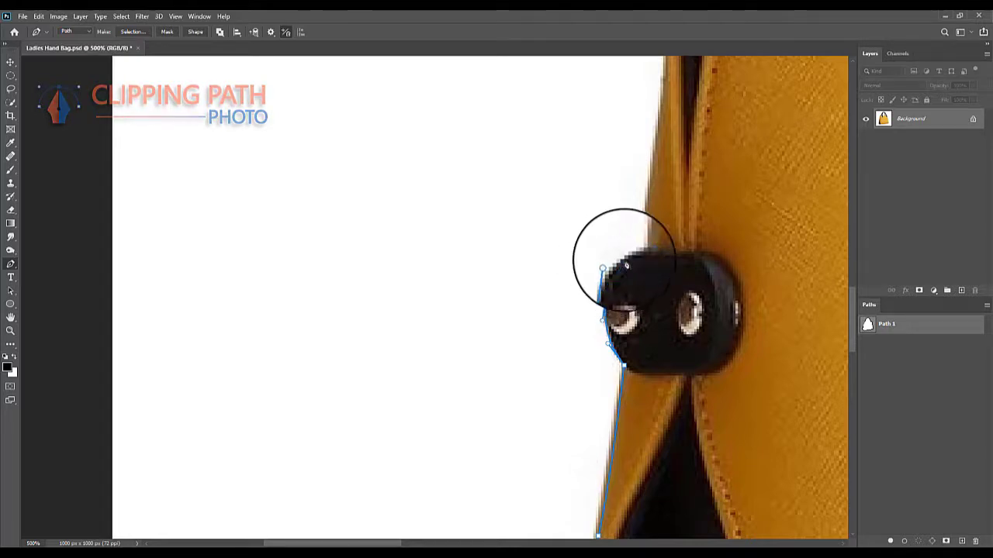
{"action": "left_click", "coordinate": [650, 254]}
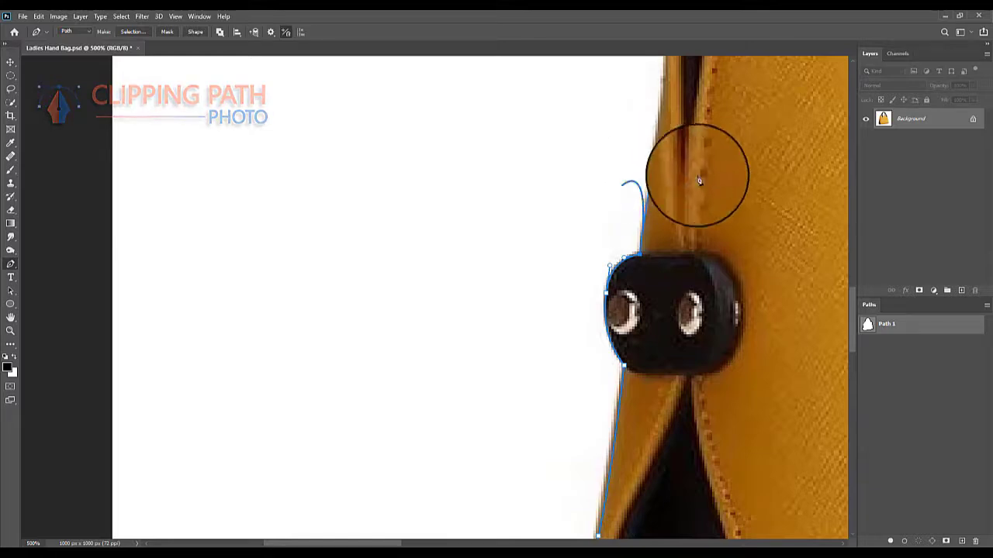
- Trace the bag's upper left edge and rounded top corner, closing the outer path at the rear handle's base
{"action": "left_click_drag", "start_coordinate": [721, 179], "coordinate": [575, 375]}
{"action": "left_click_drag", "start_coordinate": [503, 272], "coordinate": [546, 339]}
{"action": "left_click_drag", "start_coordinate": [567, 263], "coordinate": [569, 177]}
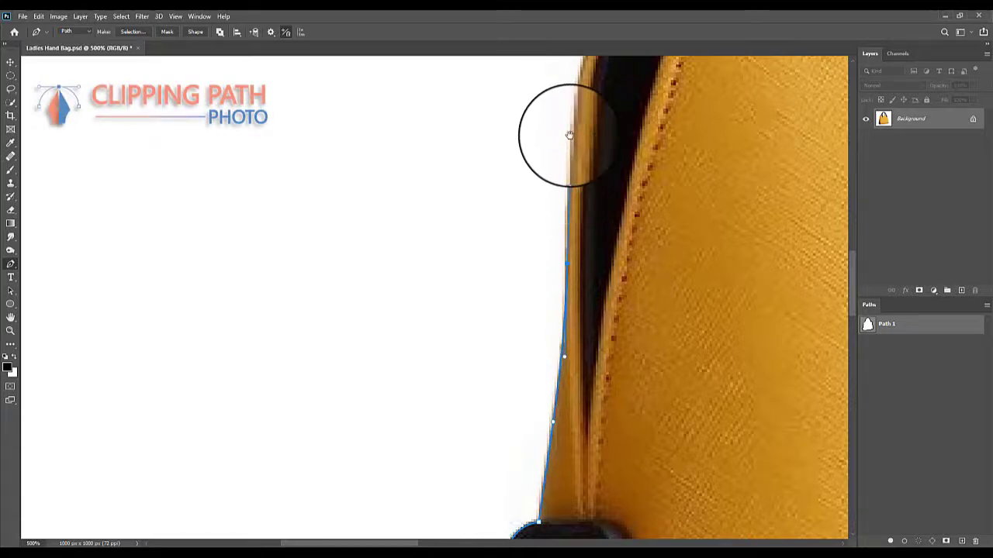
{"action": "left_click_drag", "start_coordinate": [570, 132], "coordinate": [572, 290]}
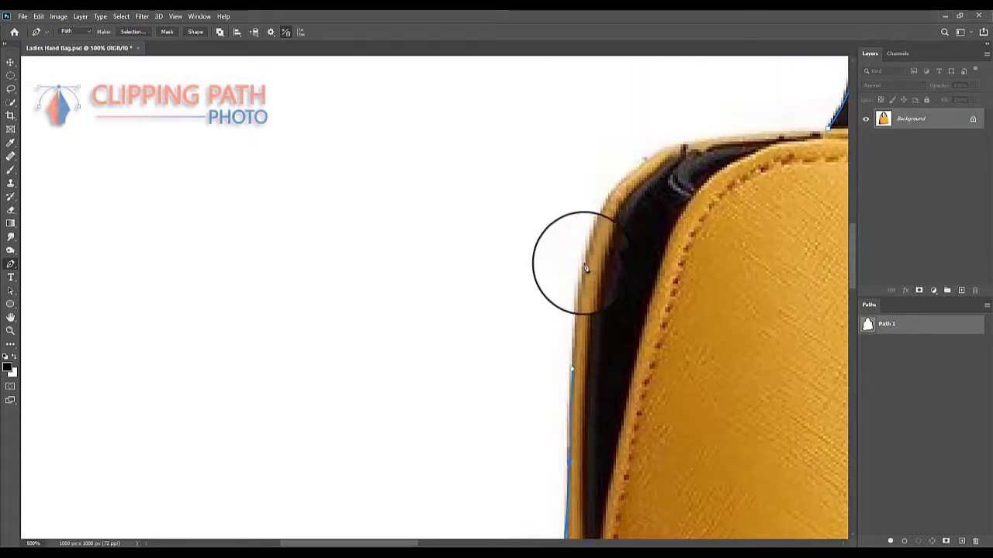
{"action": "left_click_drag", "start_coordinate": [595, 235], "coordinate": [579, 266]}
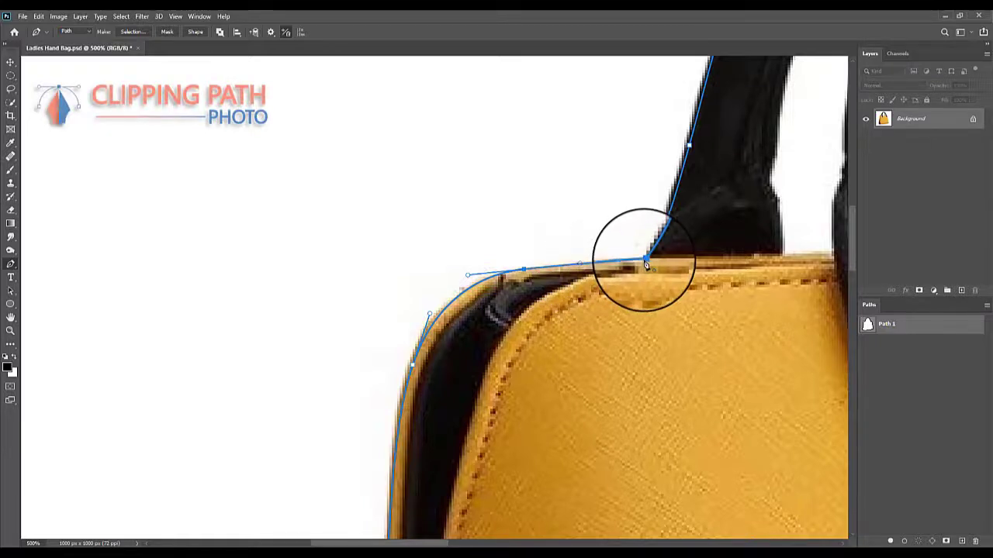
- Start a subpath in the left gap between the handles, along the bag's top edge and up the front handle's base
{"action": "left_click_drag", "start_coordinate": [710, 260], "coordinate": [405, 326]}
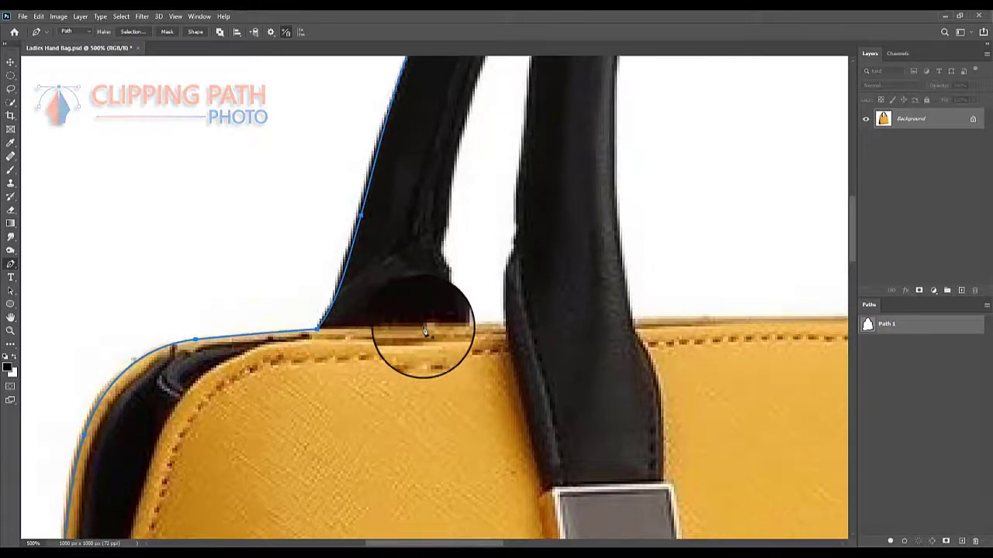
{"action": "left_click", "coordinate": [503, 324]}
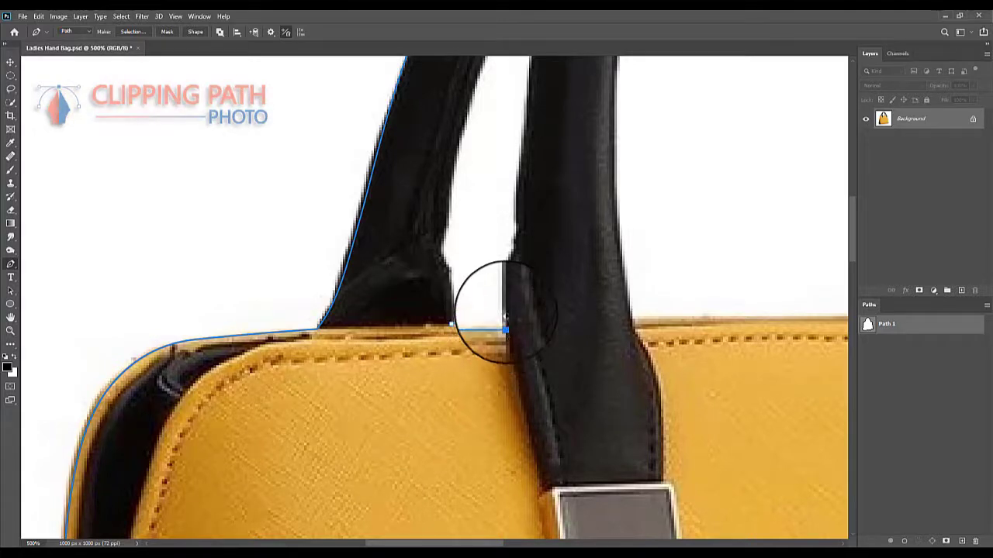
{"action": "left_click", "coordinate": [504, 292]}
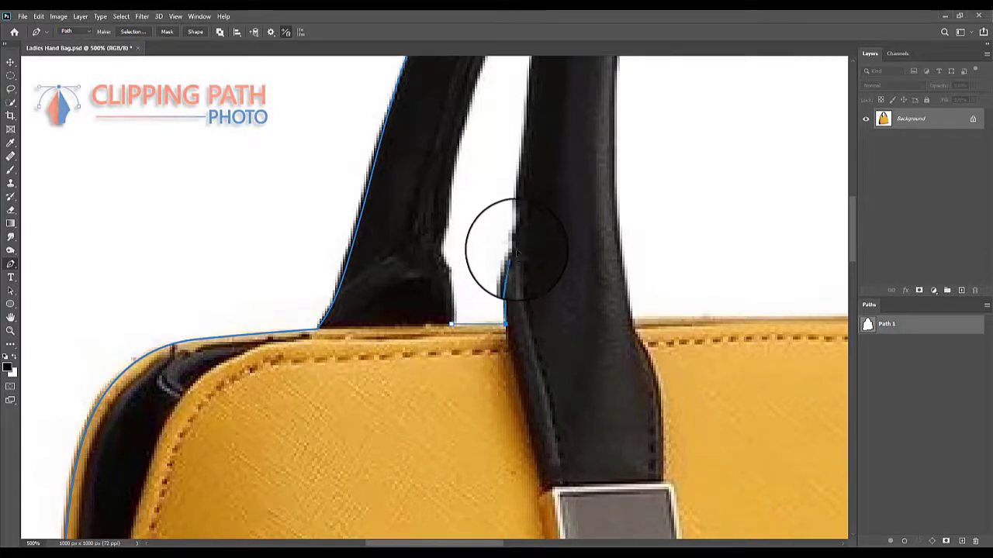
{"action": "left_click", "coordinate": [517, 264]}
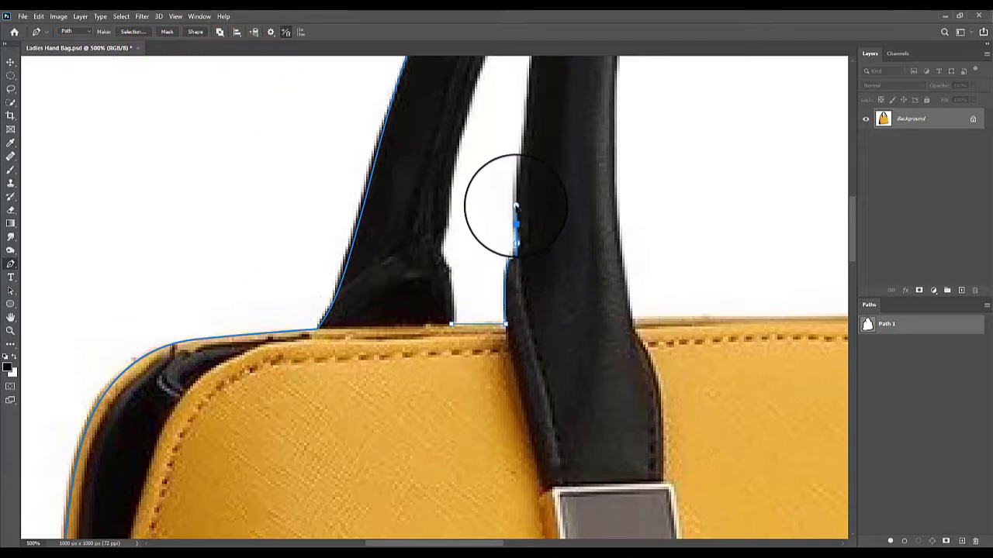
- Trace the subpath up the front handle's outer left edge to the narrow peak of the gap between the handles
{"action": "scroll", "coordinate": [583, 256], "scroll_direction": "up", "scroll_amount": 5}
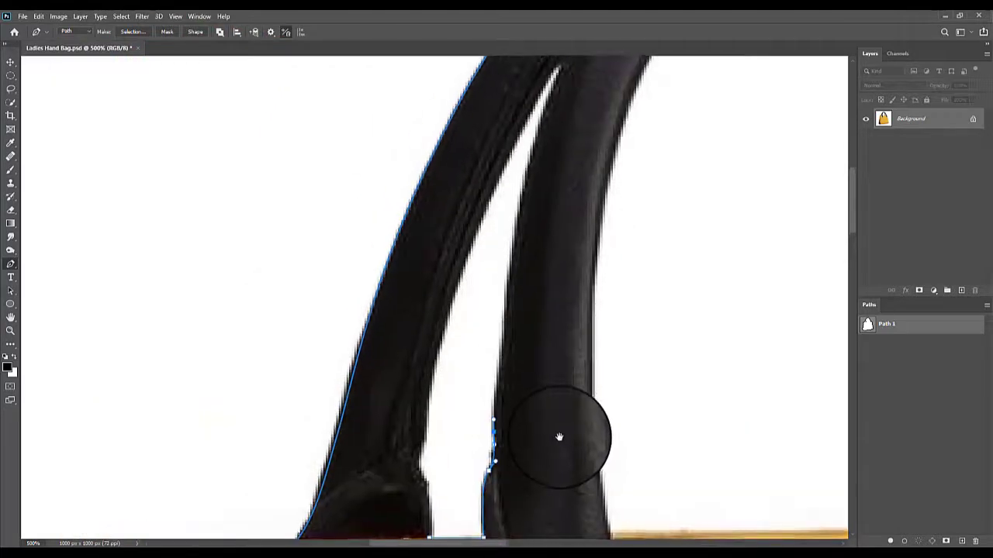
{"action": "left_click", "coordinate": [524, 208]}
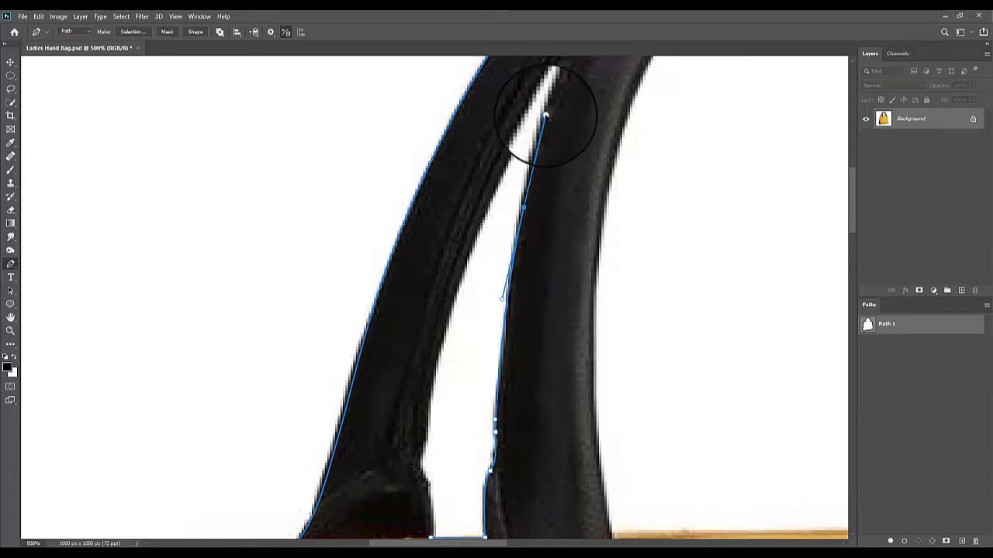
{"action": "left_click_drag", "start_coordinate": [550, 130], "coordinate": [504, 297]}
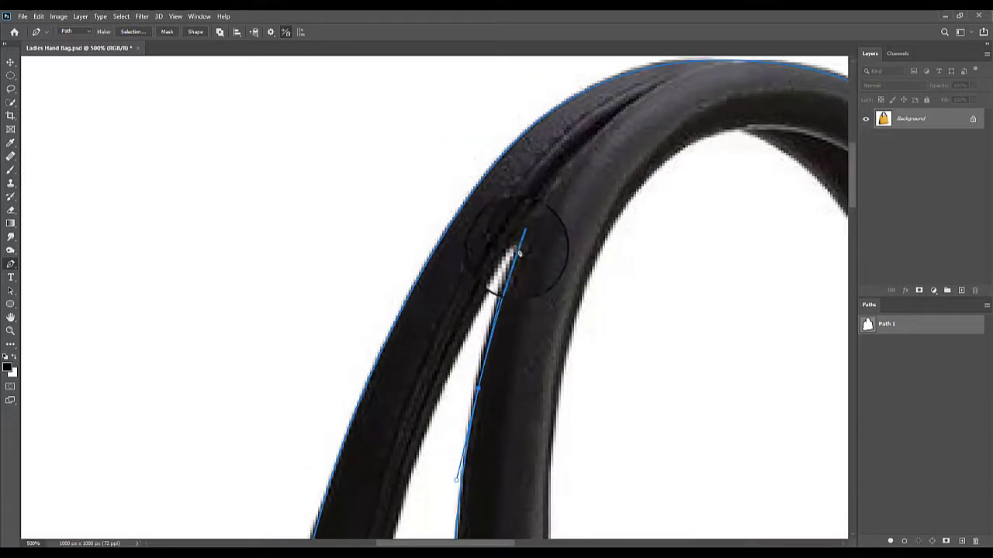
{"action": "left_click", "coordinate": [522, 236]}
- Trace the subpath from the gap's peak down the rear handle's inner edge, undoing the misplaced curve adjustment
{"action": "left_click", "coordinate": [471, 293]}
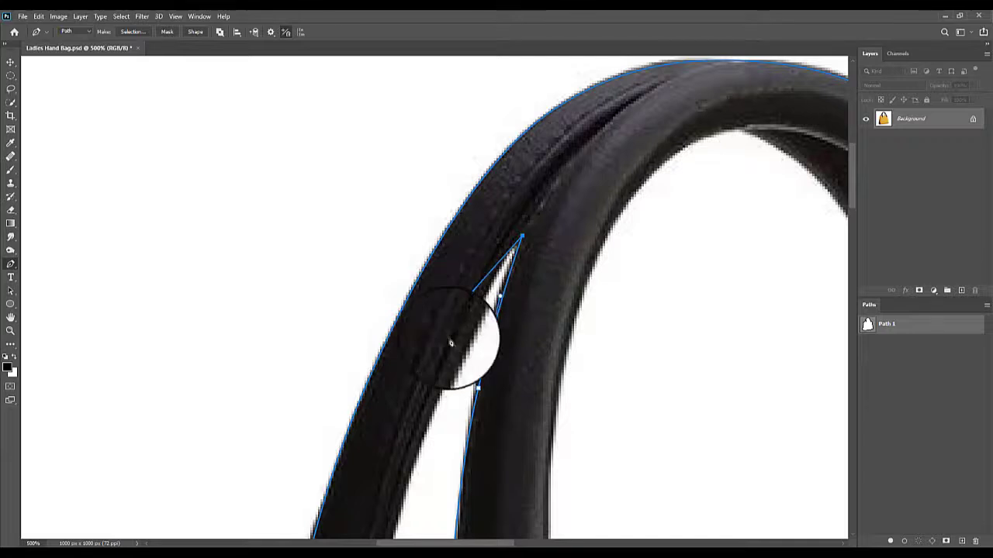
{"action": "left_click_drag", "start_coordinate": [461, 336], "coordinate": [531, 184]}
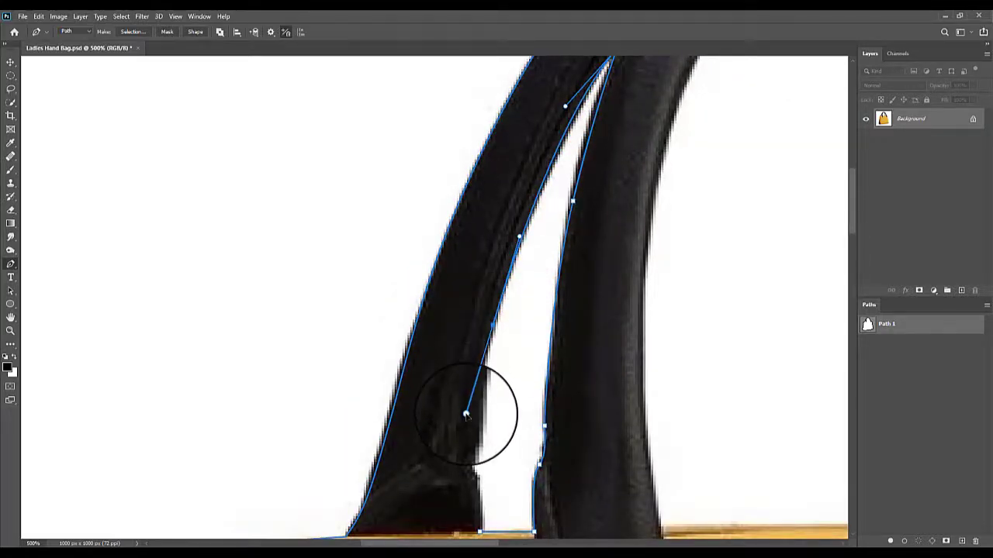
{"action": "left_click_drag", "start_coordinate": [466, 415], "coordinate": [466, 409]}
{"action": "left_click_drag", "start_coordinate": [466, 421], "coordinate": [475, 354]}
{"action": "key", "text": "ctrl+z"}
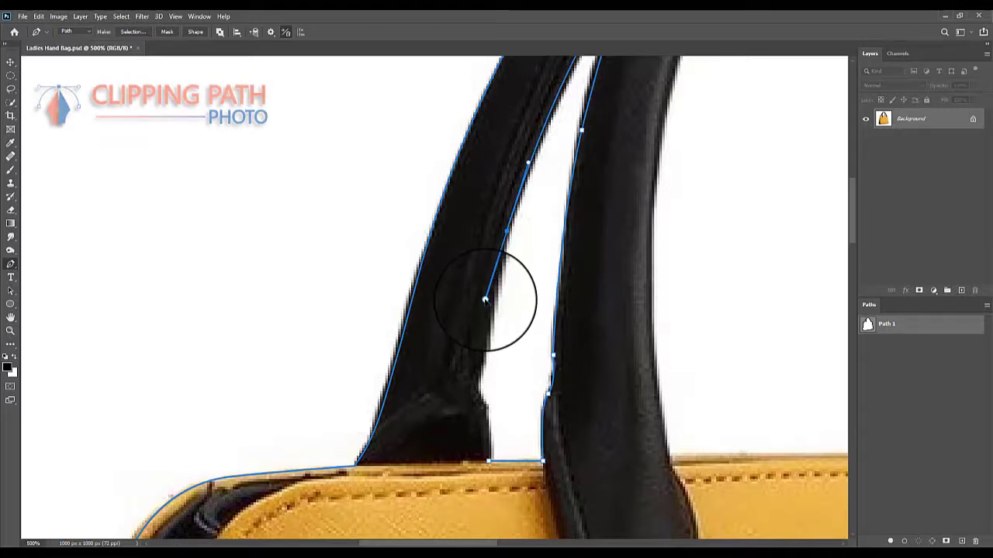
- Follow the notch at the rear handle's base and close the left gap's subpath at the bag's top edge
{"action": "left_click_drag", "start_coordinate": [487, 321], "coordinate": [504, 175]}
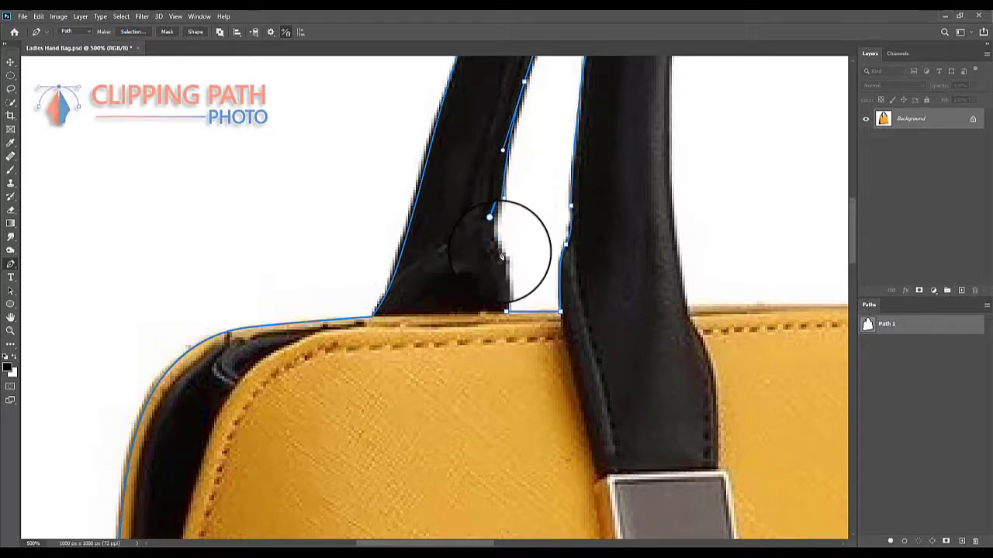
{"action": "left_click_drag", "start_coordinate": [494, 278], "coordinate": [498, 204]}
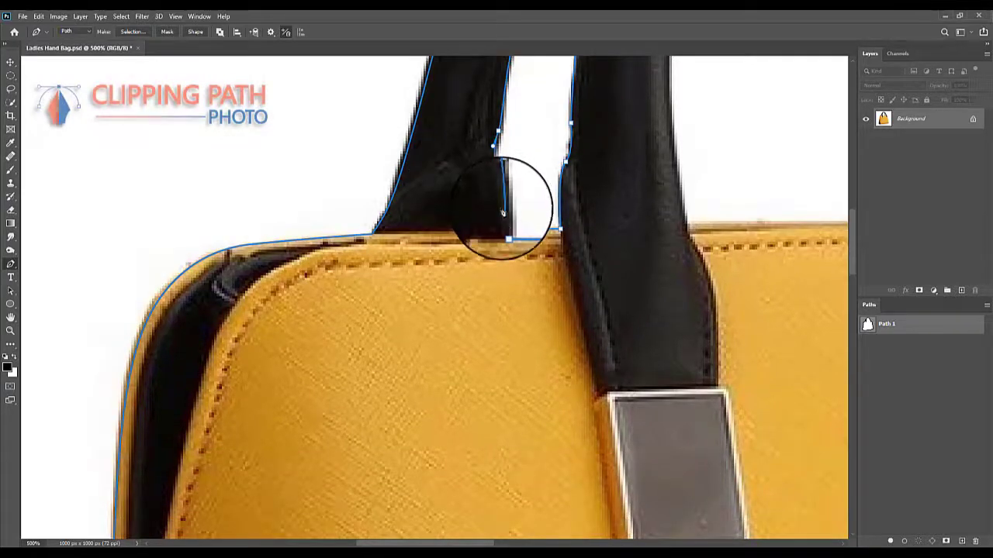
{"action": "left_click", "coordinate": [506, 231]}
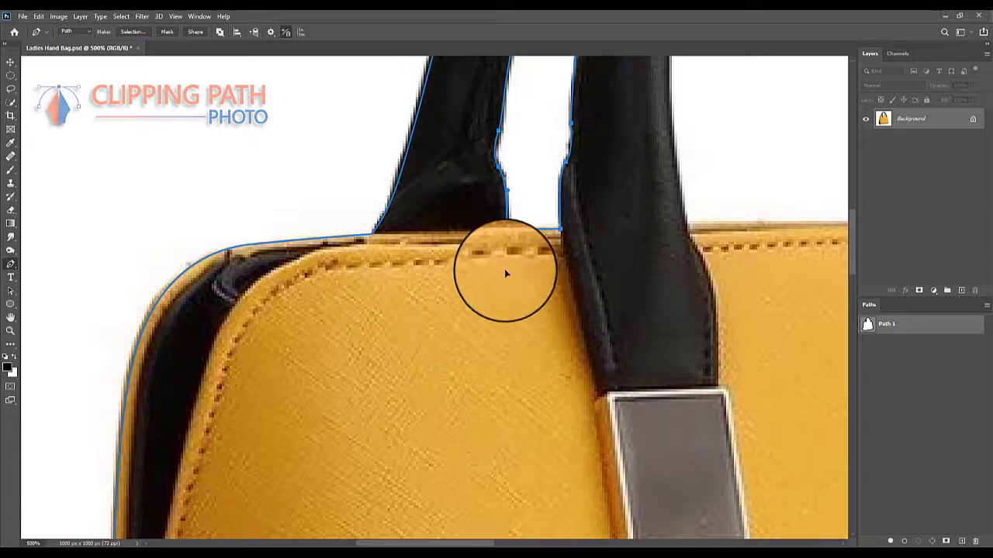
- Start a subpath in the central handle opening, along the bag's top edge and up the right rear handle's lower inner edge
{"action": "left_click_drag", "start_coordinate": [698, 233], "coordinate": [414, 306]}
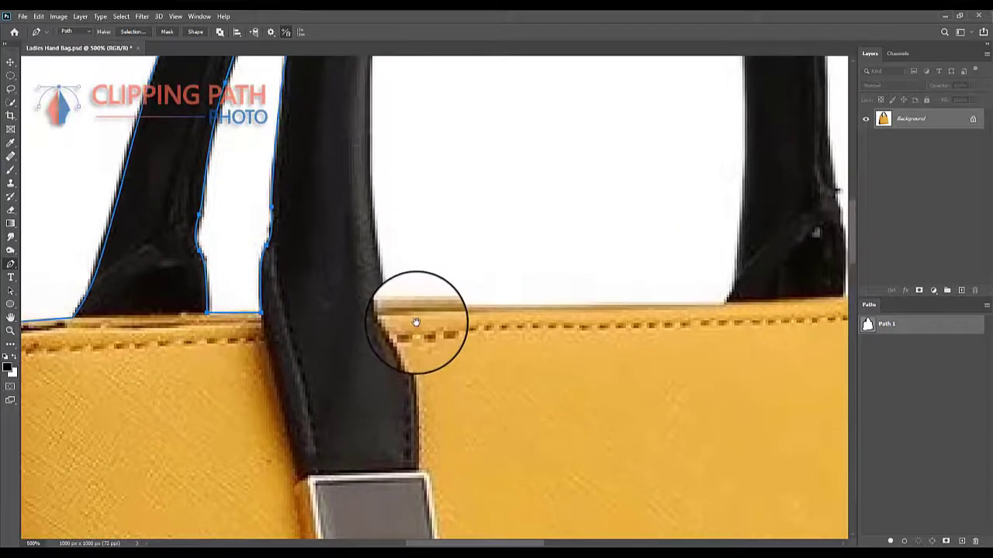
{"action": "left_click", "coordinate": [389, 311]}
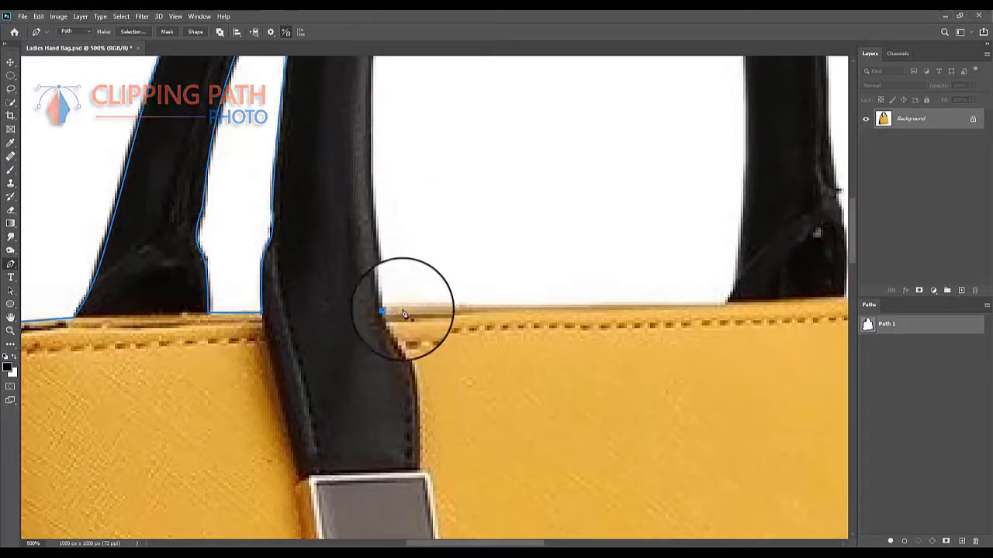
{"action": "left_click_drag", "start_coordinate": [622, 308], "coordinate": [434, 314]}
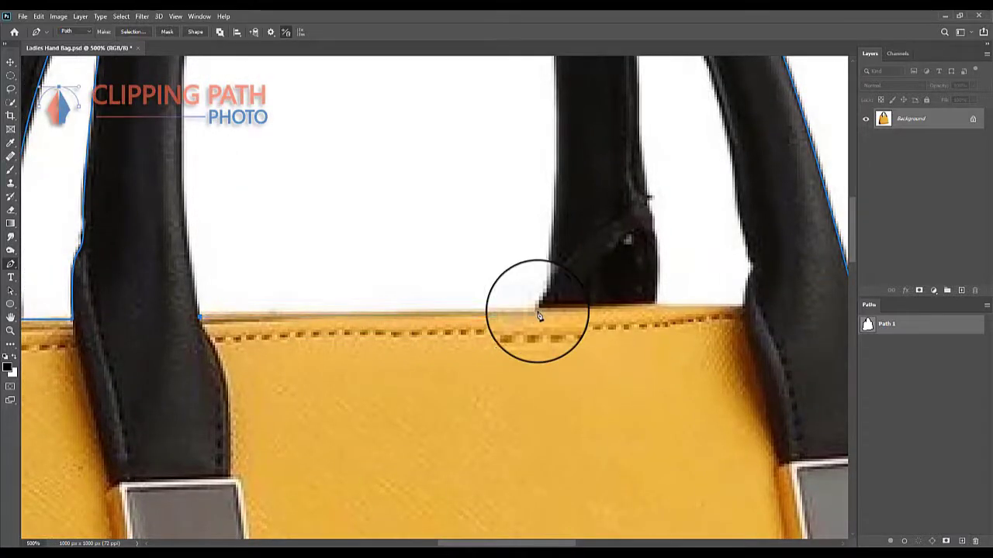
{"action": "left_click", "coordinate": [532, 318]}
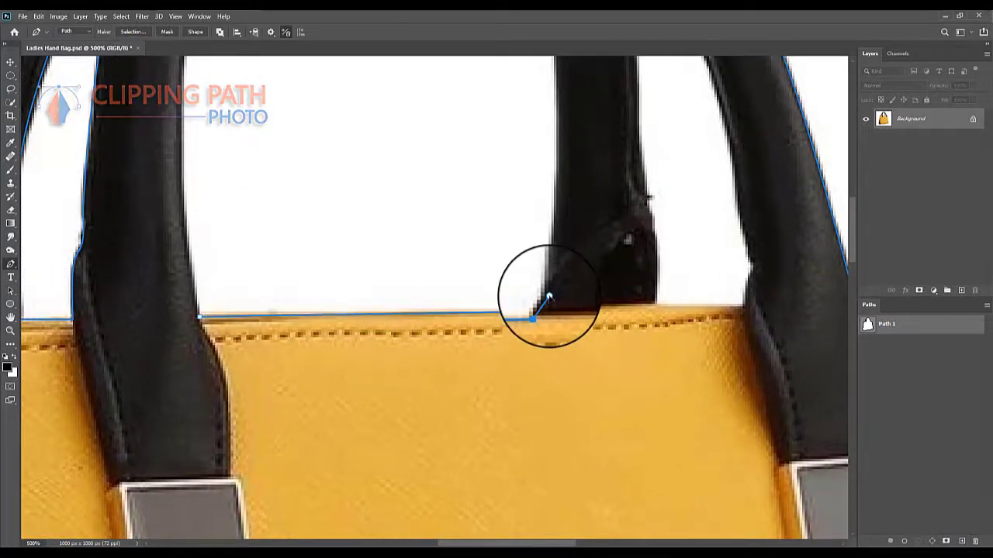
{"action": "left_click", "coordinate": [548, 297]}
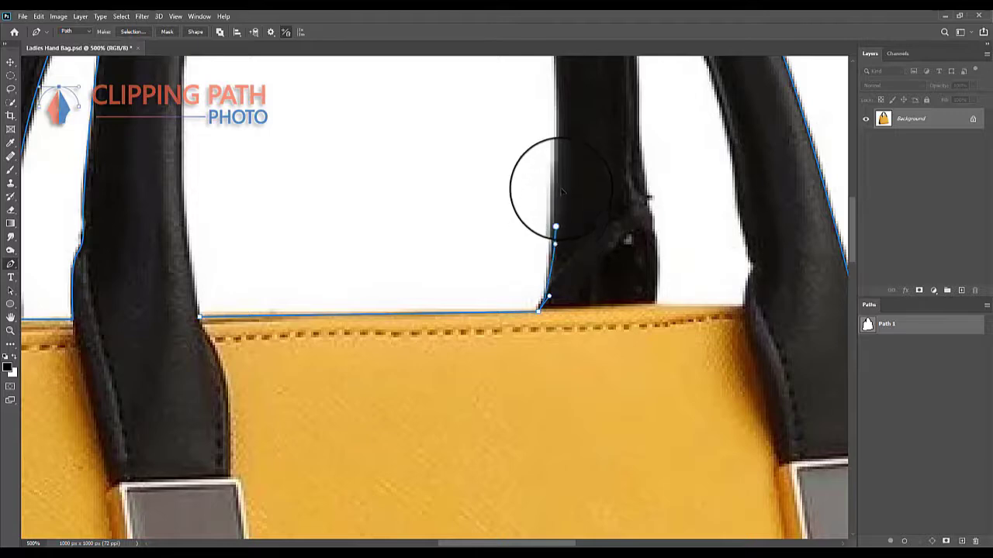
{"action": "scroll", "coordinate": [555, 232], "scroll_direction": "up", "scroll_amount": 6}
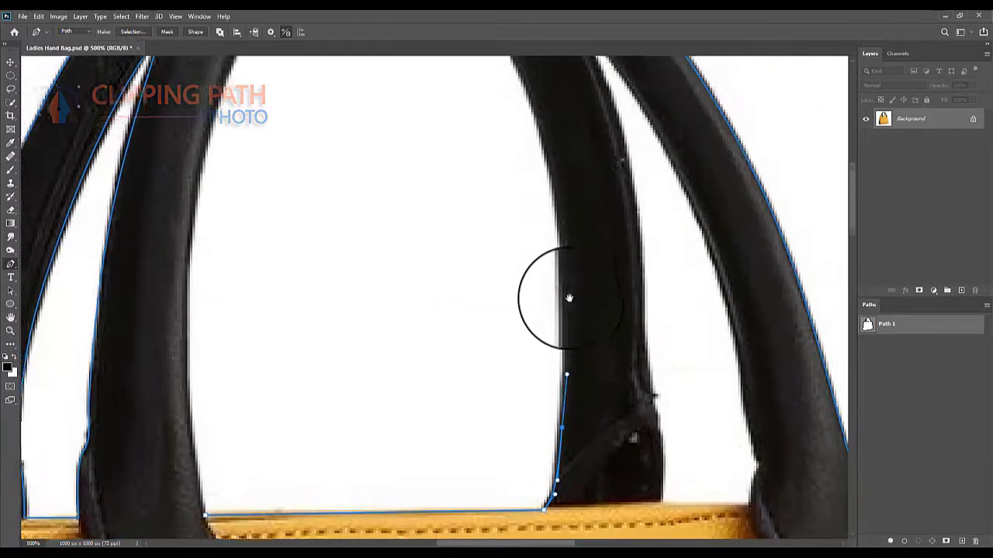
- Trace the central opening's subpath up the right rear handle's inner edge to the top of the arch
{"action": "left_click", "coordinate": [550, 169]}
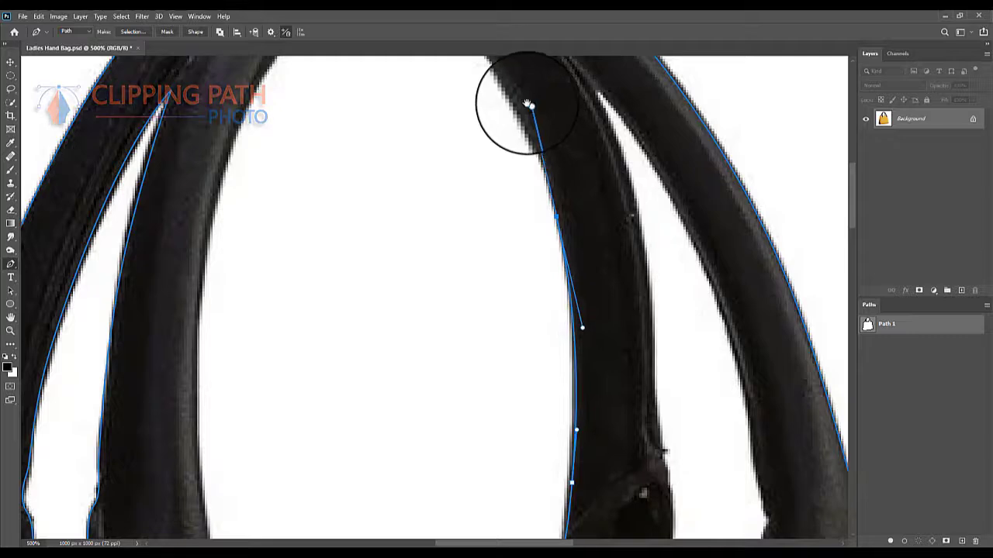
{"action": "scroll", "coordinate": [549, 209], "scroll_direction": "up", "scroll_amount": 5}
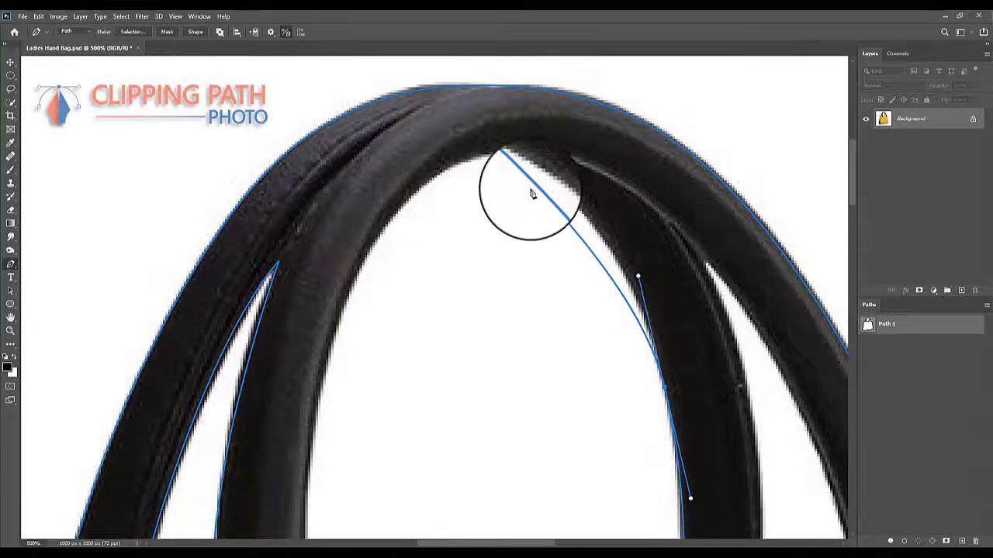
{"action": "left_click_drag", "start_coordinate": [499, 155], "coordinate": [480, 145]}
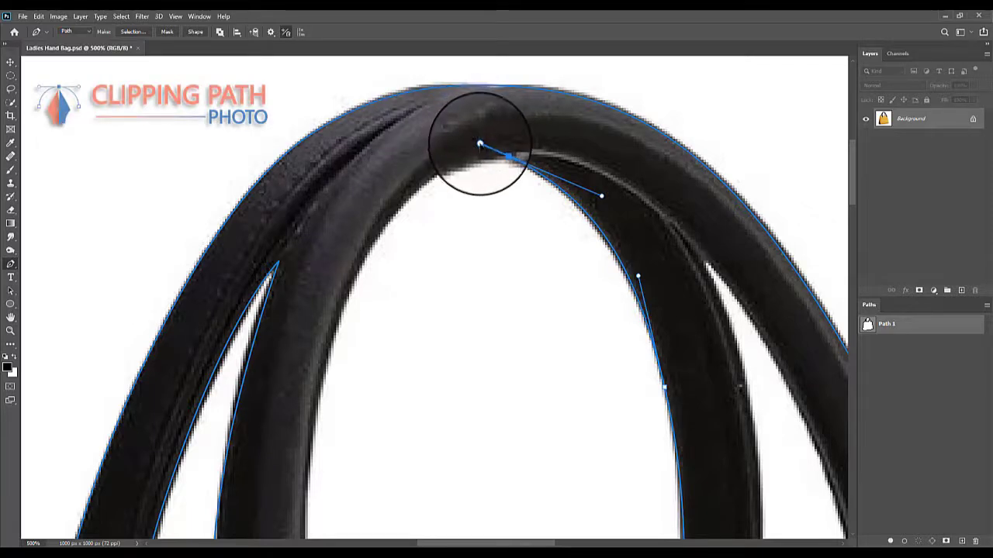
{"action": "left_click_drag", "start_coordinate": [421, 196], "coordinate": [463, 149]}
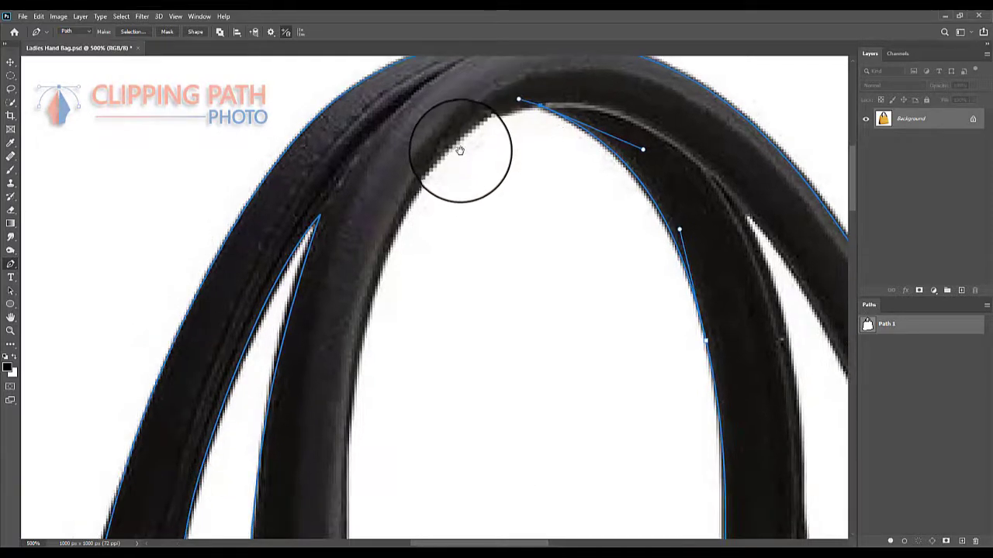
- Continue the subpath from the arch down the left front handle's inner edge toward the bag's top edge
{"action": "left_click_drag", "start_coordinate": [403, 213], "coordinate": [360, 307]}
{"action": "left_click_drag", "start_coordinate": [350, 425], "coordinate": [398, 245]}
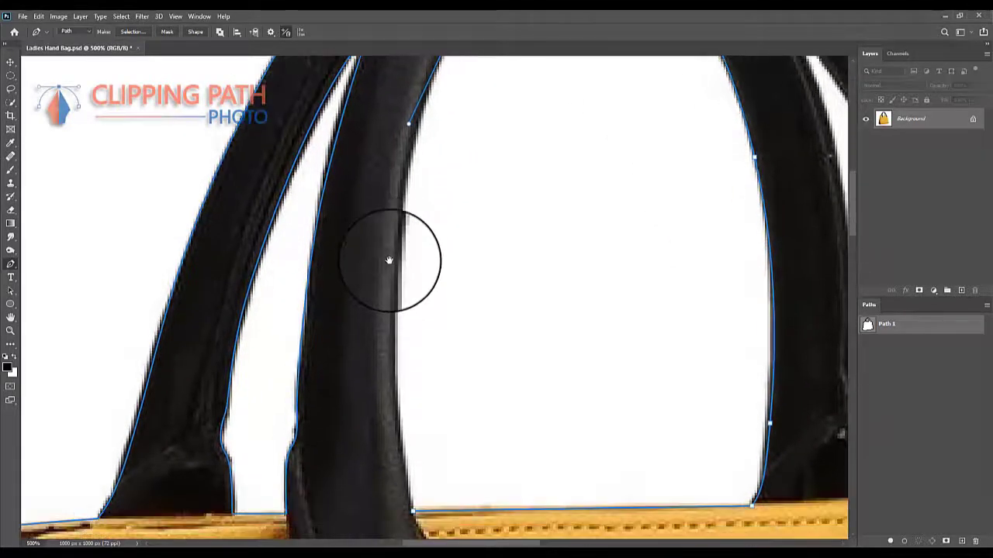
{"action": "left_click", "coordinate": [386, 305]}
{"action": "left_click", "coordinate": [391, 355]}
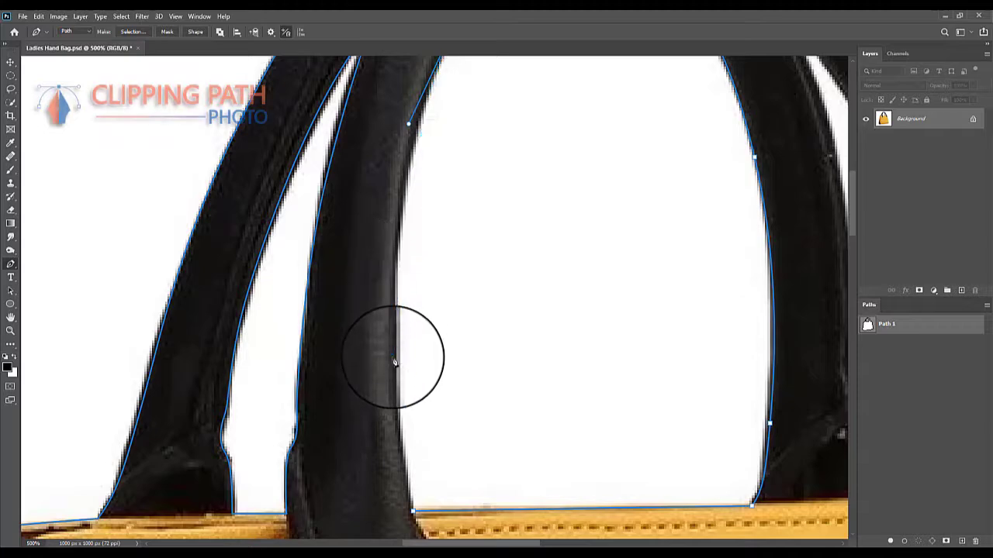
{"action": "left_click", "coordinate": [397, 393]}
{"action": "left_click_drag", "start_coordinate": [398, 436], "coordinate": [389, 249]}
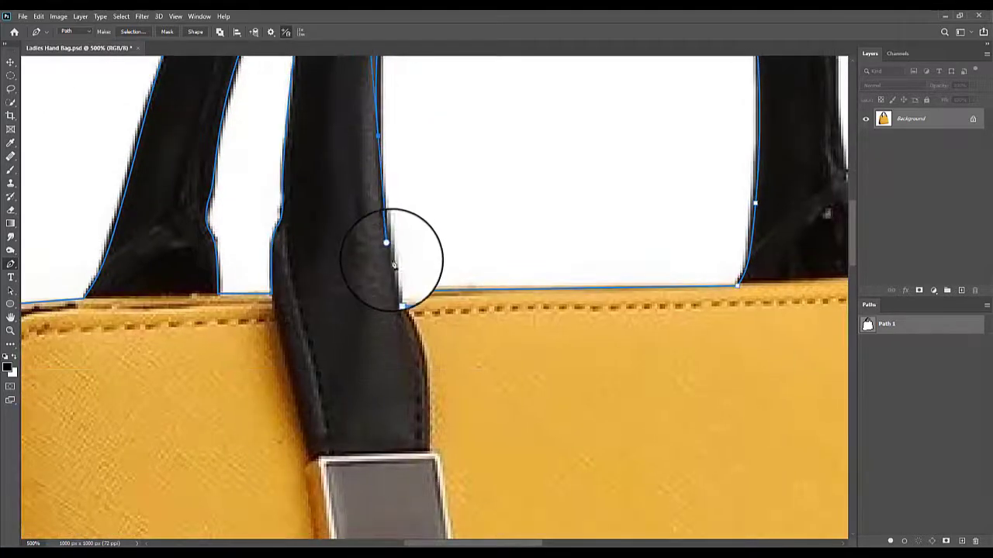
- Close the central opening's subpath where the front handle meets the bag's top edge, undoing the misplaced closing curve
{"action": "left_click", "coordinate": [399, 292]}
{"action": "left_click_drag", "start_coordinate": [400, 297], "coordinate": [404, 305]}
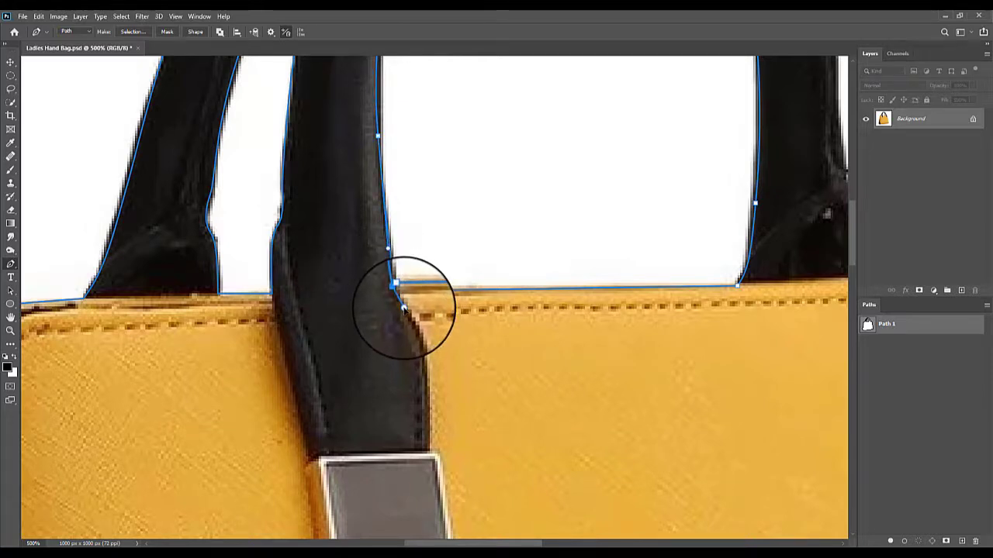
{"action": "key", "text": "ctrl+z"}
{"action": "left_click", "coordinate": [400, 289]}
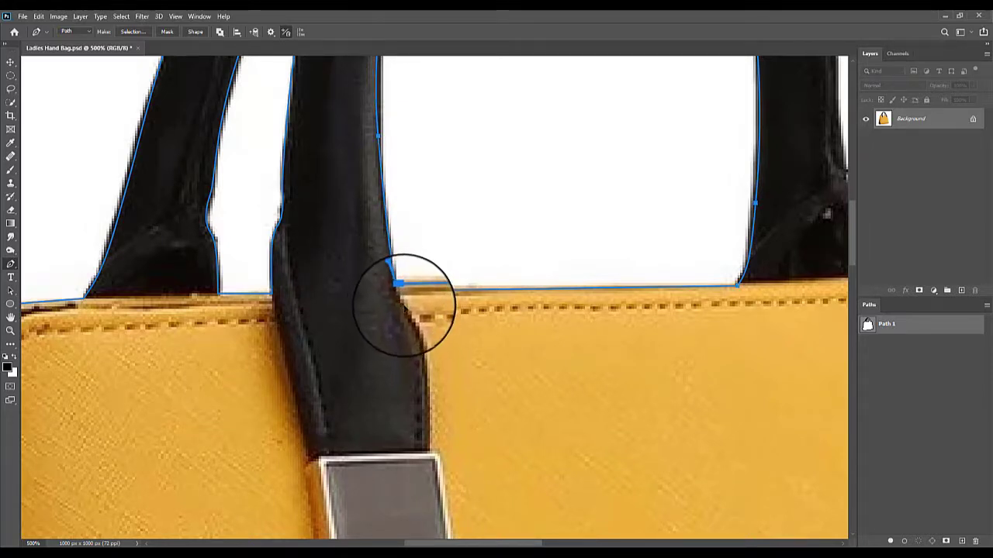
{"action": "key", "text": "space"}
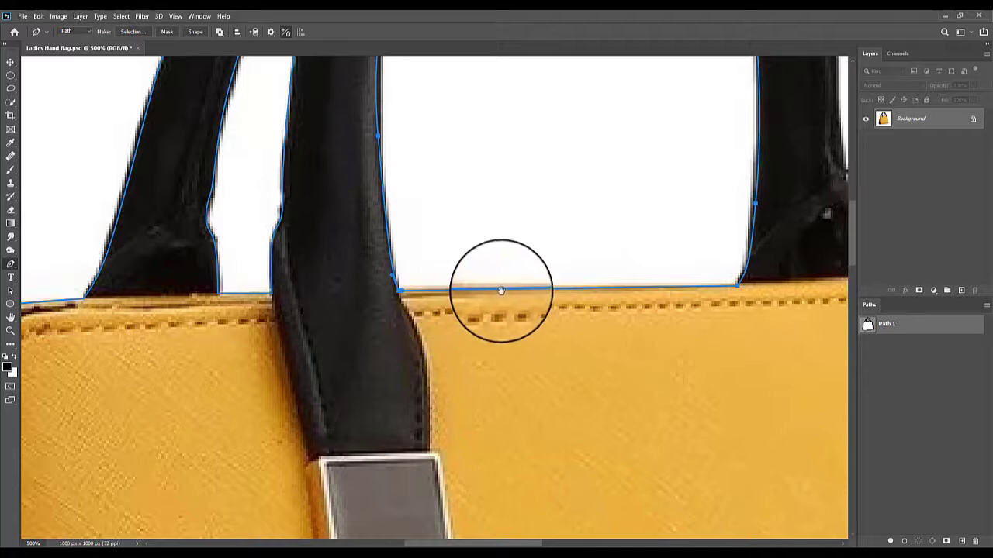
- Start a subpath in the right gap between the handles, along the bag's top edge and around the front handle's base notch
{"action": "left_click_drag", "start_coordinate": [504, 283], "coordinate": [386, 382]}
{"action": "left_click_drag", "start_coordinate": [510, 350], "coordinate": [250, 321]}
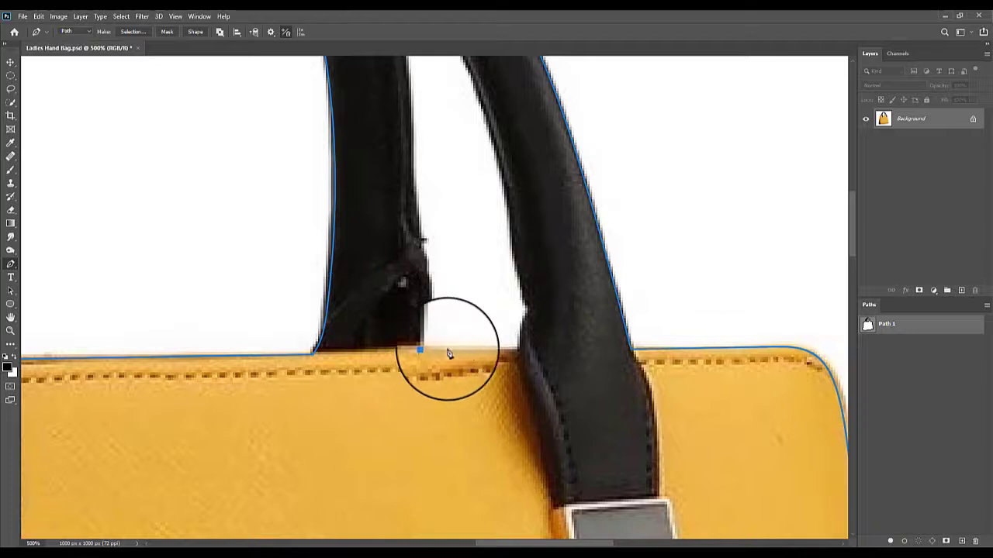
{"action": "left_click", "coordinate": [520, 352]}
{"action": "left_click_drag", "start_coordinate": [520, 351], "coordinate": [519, 337]}
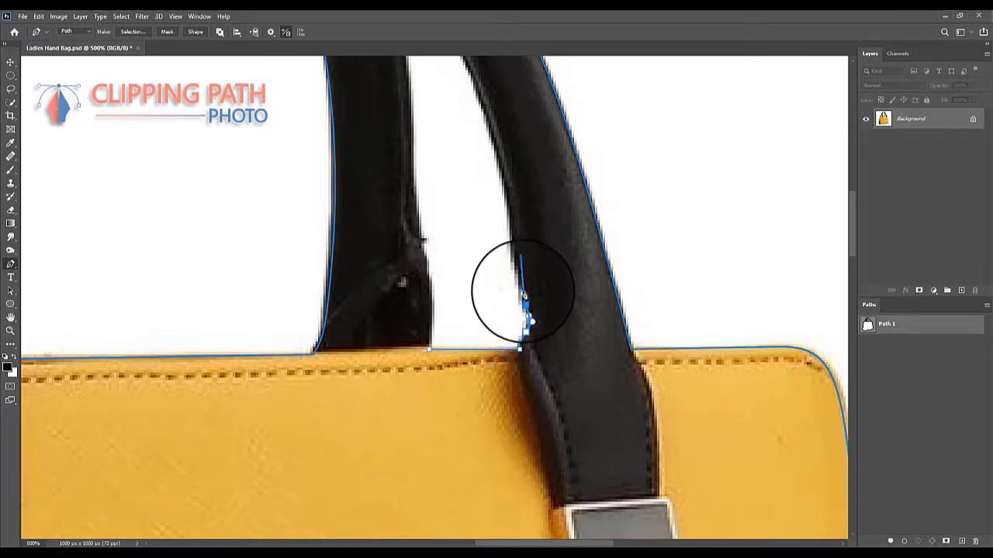
- Trace the subpath up the front handle's inner edge to the right gap's narrow peak, replacing the misplaced curve point
{"action": "left_click_drag", "start_coordinate": [504, 188], "coordinate": [495, 147]}
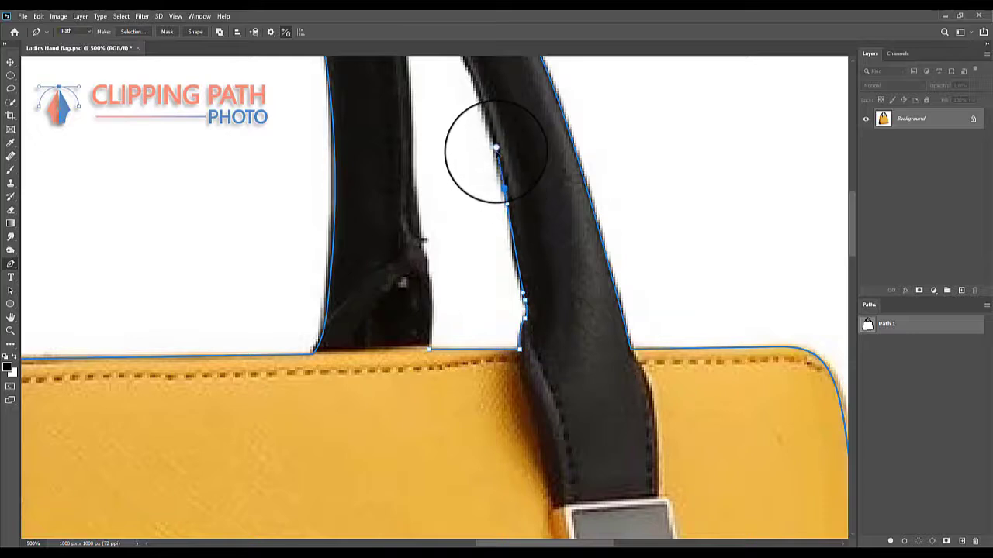
{"action": "key", "text": "ctrl+z"}
{"action": "left_click_drag", "start_coordinate": [515, 250], "coordinate": [509, 214]}
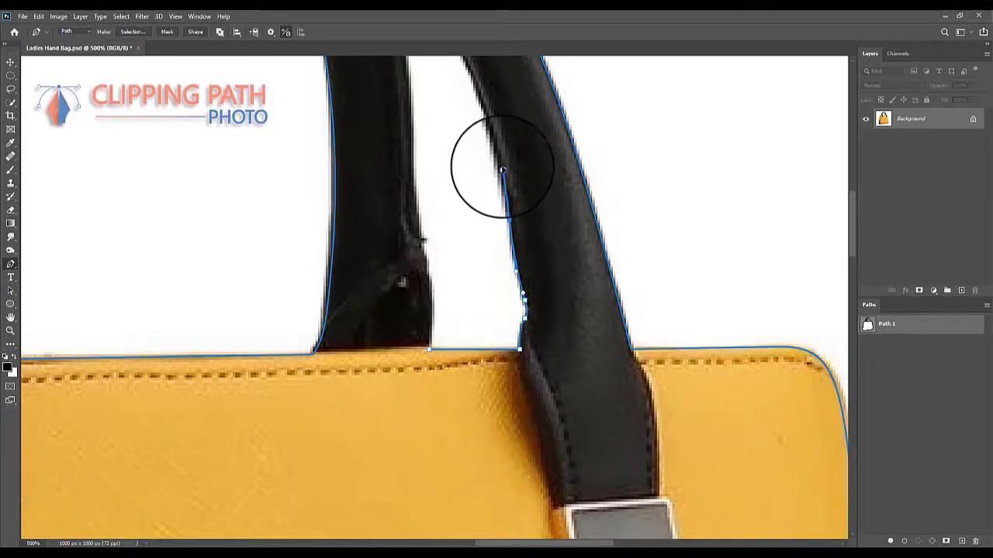
{"action": "scroll", "coordinate": [520, 194], "scroll_direction": "up", "scroll_amount": 5}
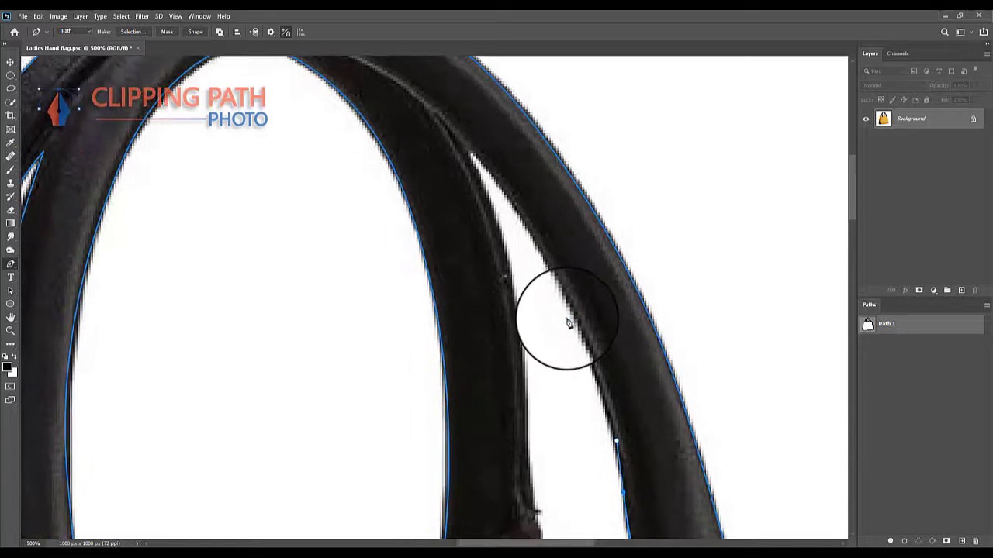
{"action": "left_click", "coordinate": [552, 281]}
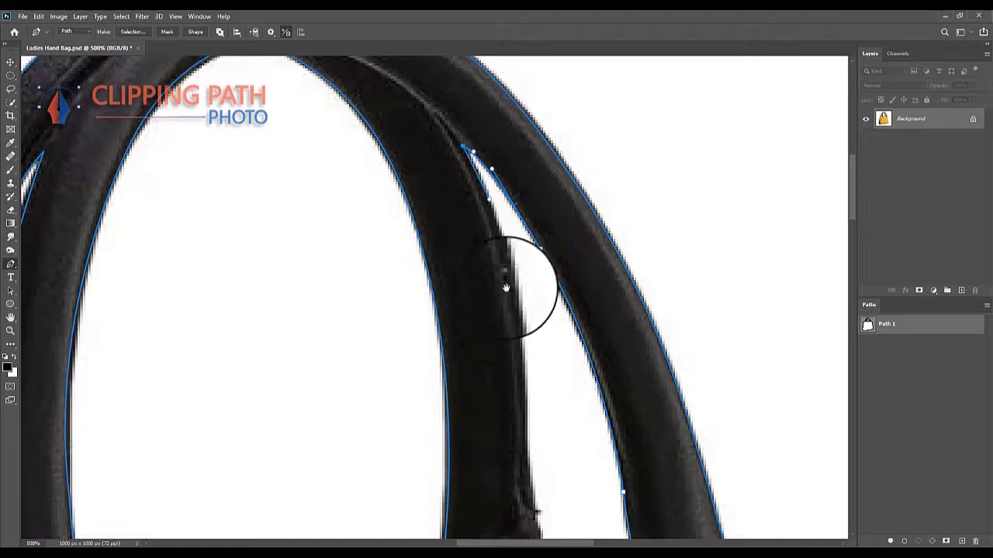
- Trace from the right gap's peak down the rear handle's outer edge and close the subpath at the bag's top edge
{"action": "left_click_drag", "start_coordinate": [505, 288], "coordinate": [486, 206]}
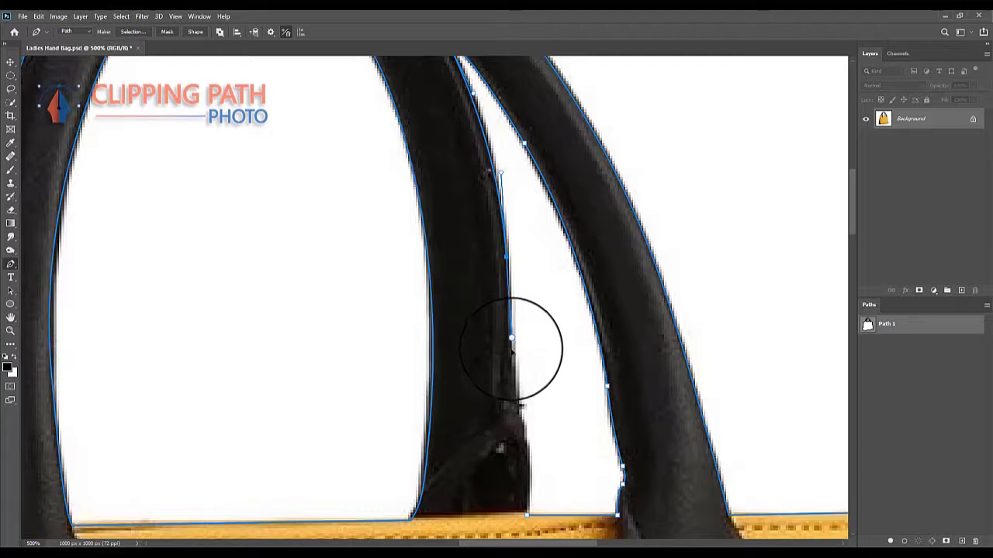
{"action": "left_click_drag", "start_coordinate": [507, 384], "coordinate": [494, 266]}
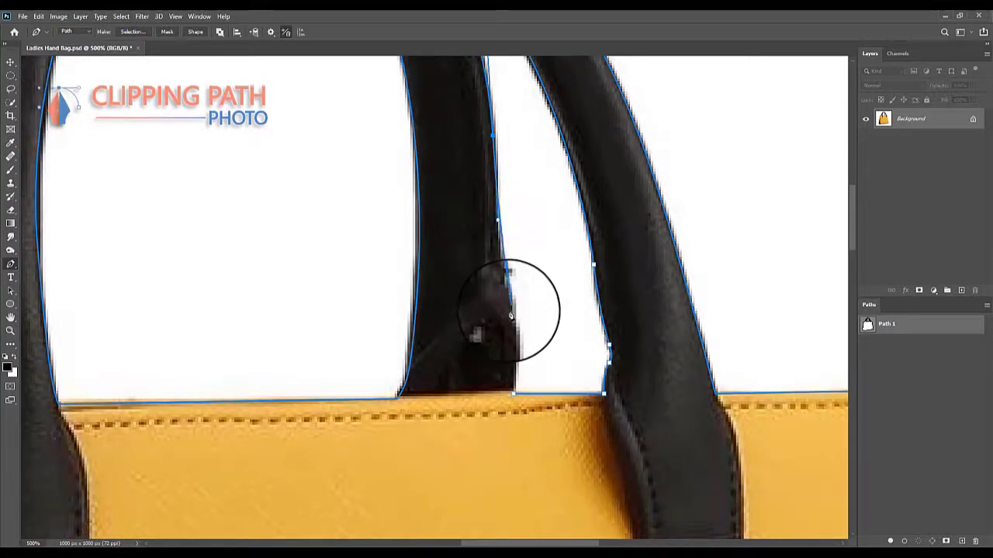
{"action": "left_click", "coordinate": [515, 343]}
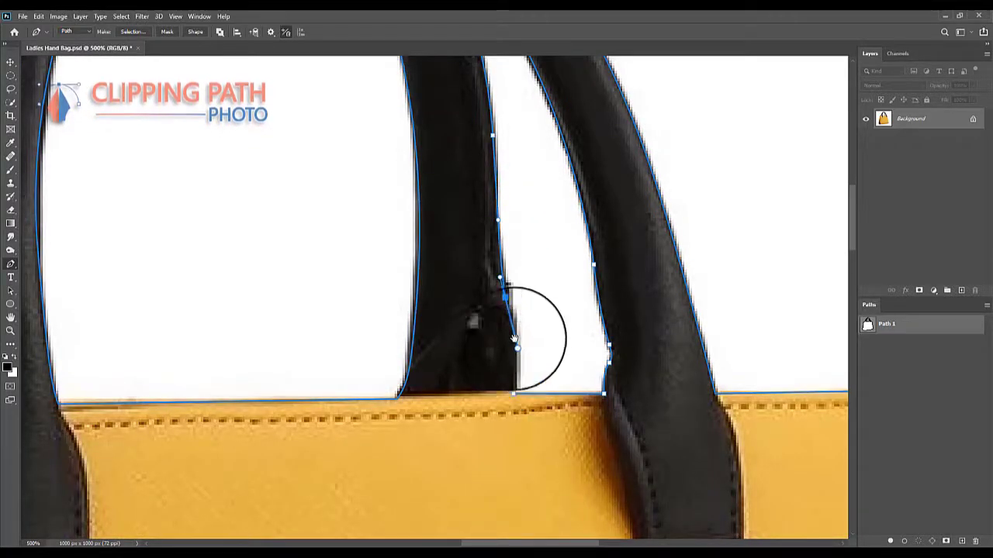
{"action": "left_click_drag", "start_coordinate": [515, 340], "coordinate": [523, 251]}
{"action": "left_click", "coordinate": [521, 305]}
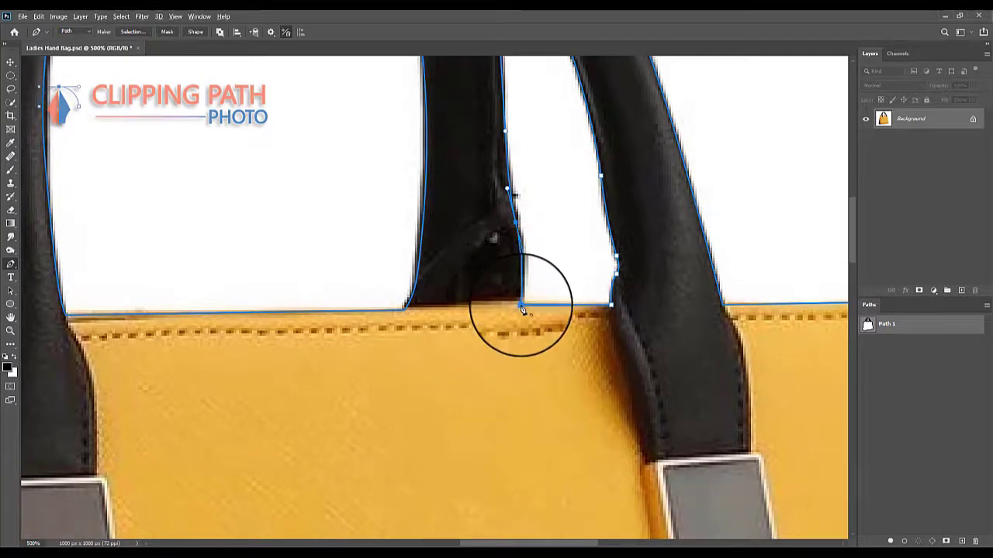
- Select the entire handbag path, including the outer outline and all three handle-opening subpaths
{"action": "left_click", "coordinate": [471, 331], "text": "alt"}
{"action": "left_click", "coordinate": [468, 314], "text": "alt"}
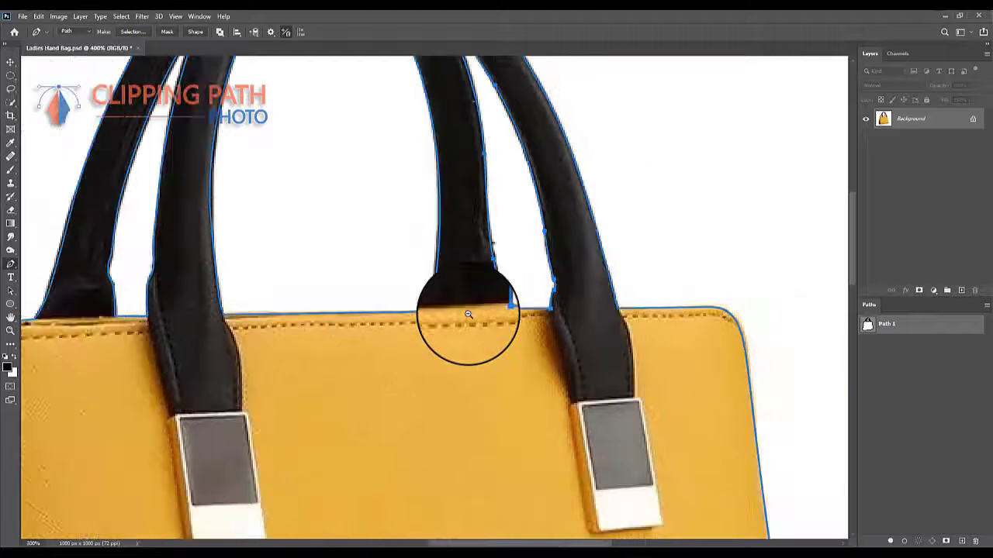
{"action": "left_click", "coordinate": [469, 314], "text": "alt"}
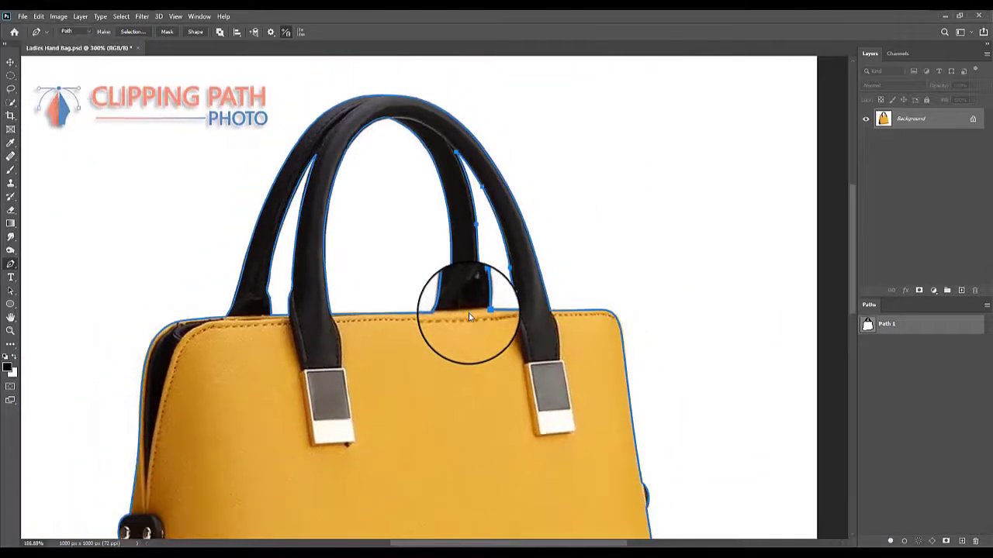
{"action": "left_click", "coordinate": [466, 318], "text": "alt"}
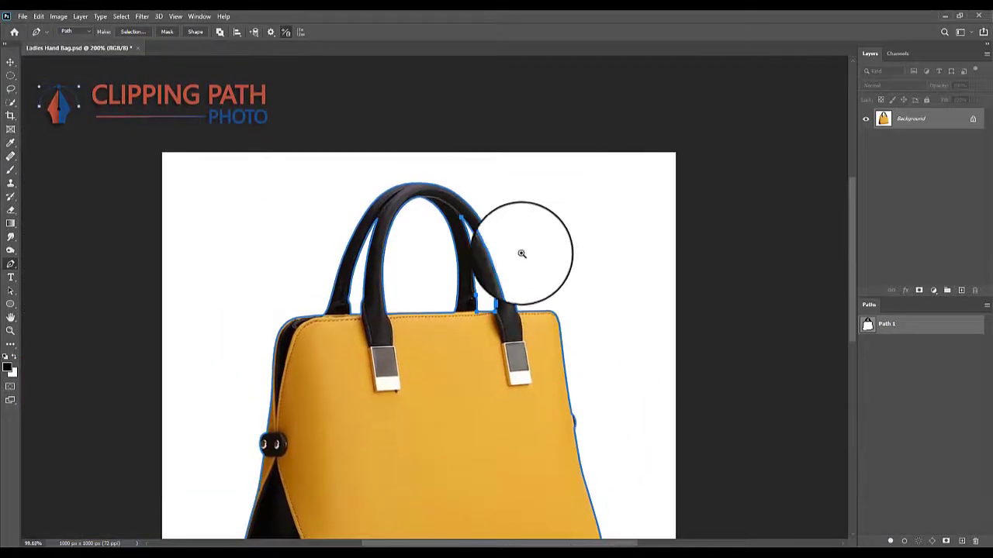
{"action": "left_click_drag", "start_coordinate": [494, 300], "coordinate": [543, 197]}
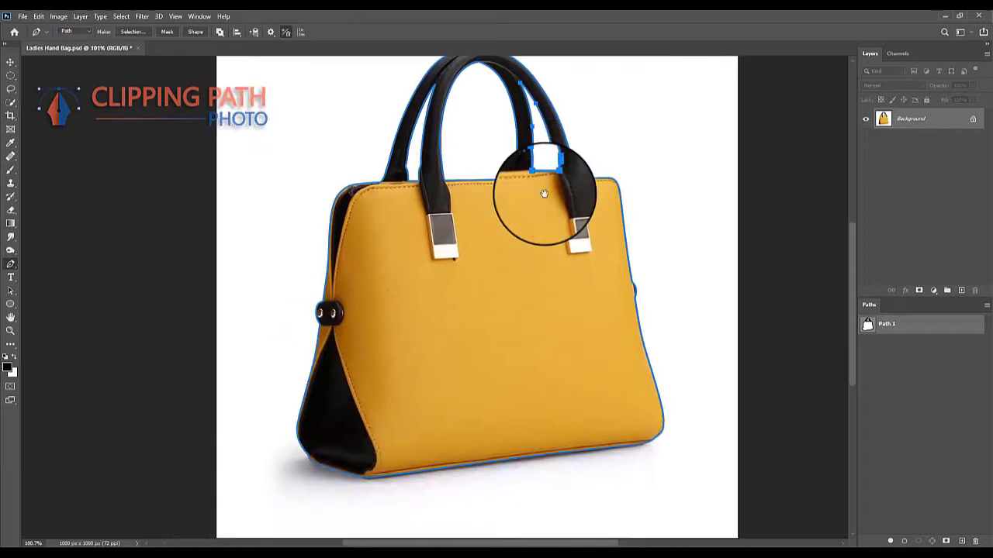
{"action": "left_click", "coordinate": [514, 245], "text": "alt"}
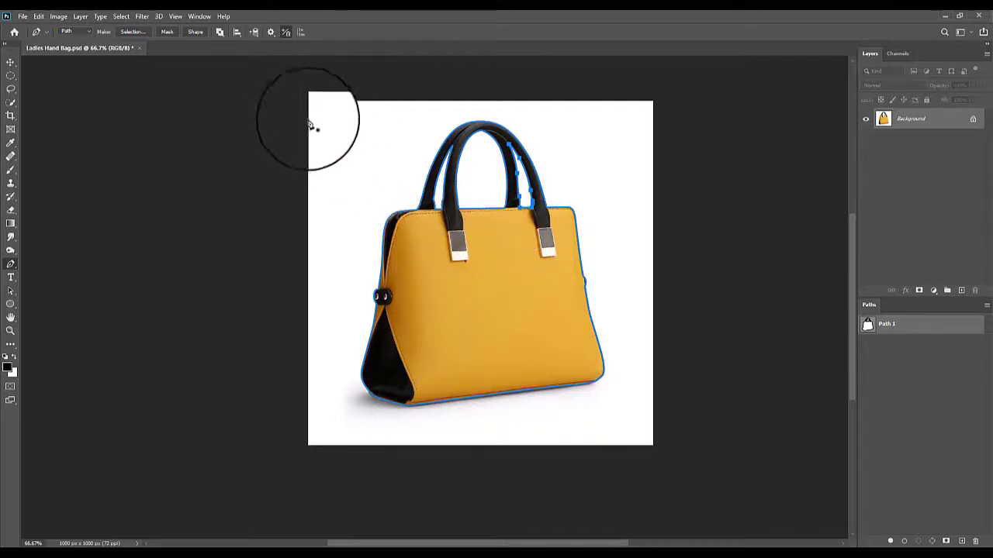
{"action": "left_click_drag", "start_coordinate": [288, 102], "coordinate": [674, 479]}
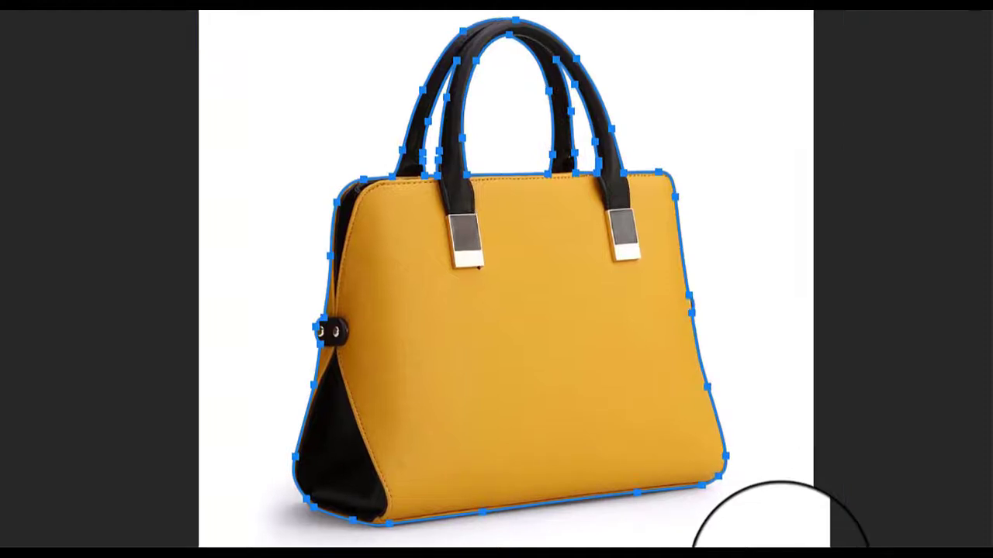
- Convert the path into a new anti-aliased selection with a 0.5-pixel feather radius
{"action": "right_click", "coordinate": [547, 309]}
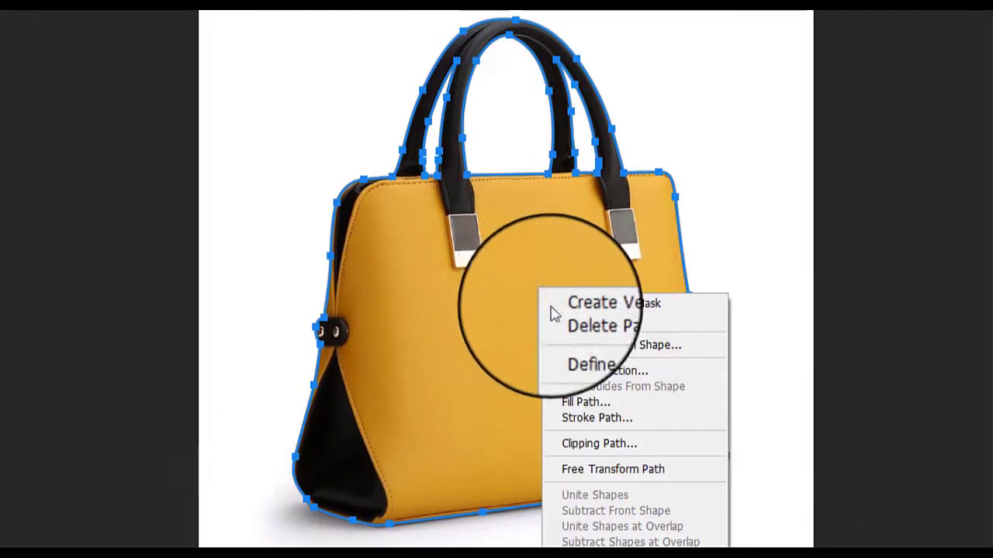
{"action": "left_click", "coordinate": [593, 373]}
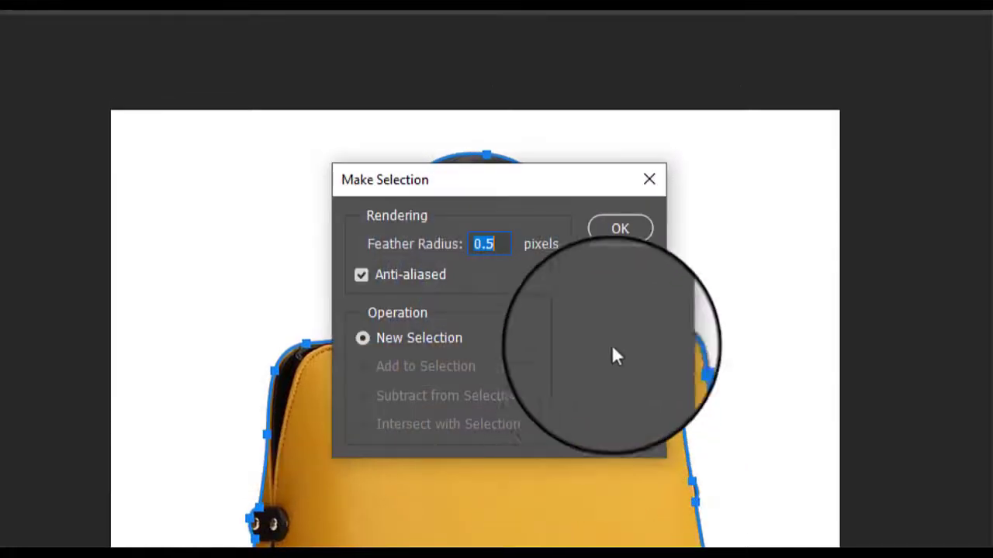
{"action": "left_click", "coordinate": [620, 228]}
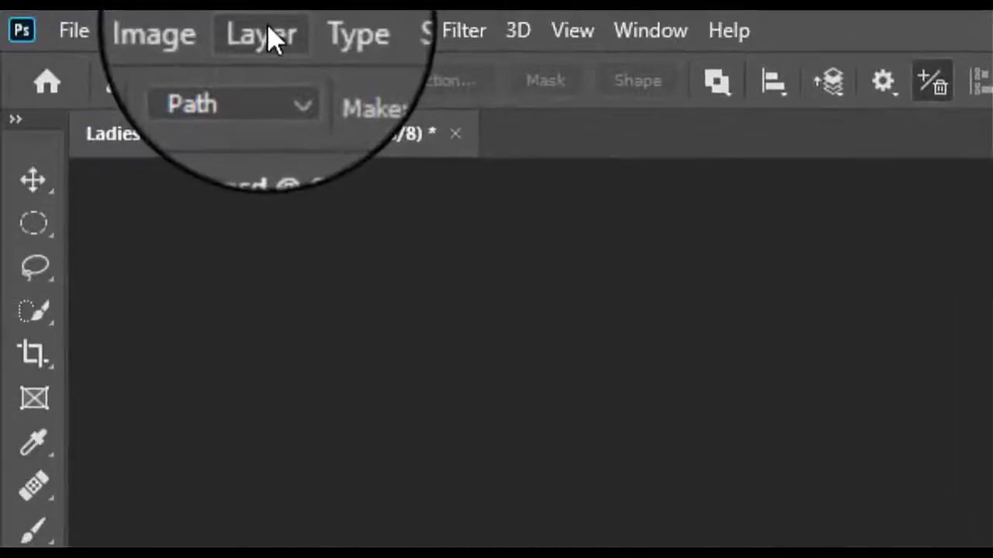
- Copy the selected handbag from the background onto its own layer and duplicate that layer
{"action": "left_click", "coordinate": [266, 34]}
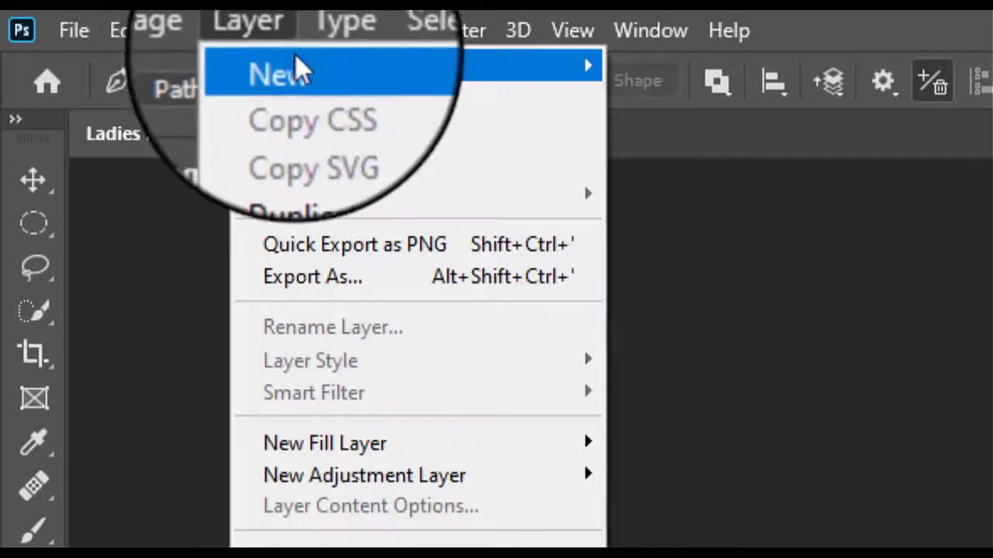
{"action": "mouse_move", "coordinate": [295, 67]}
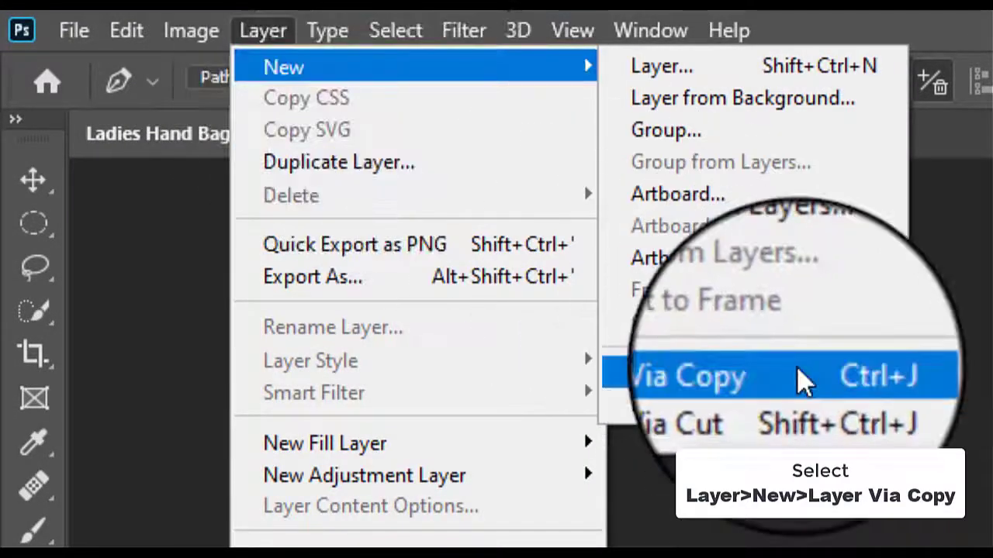
{"action": "left_click", "coordinate": [796, 370]}
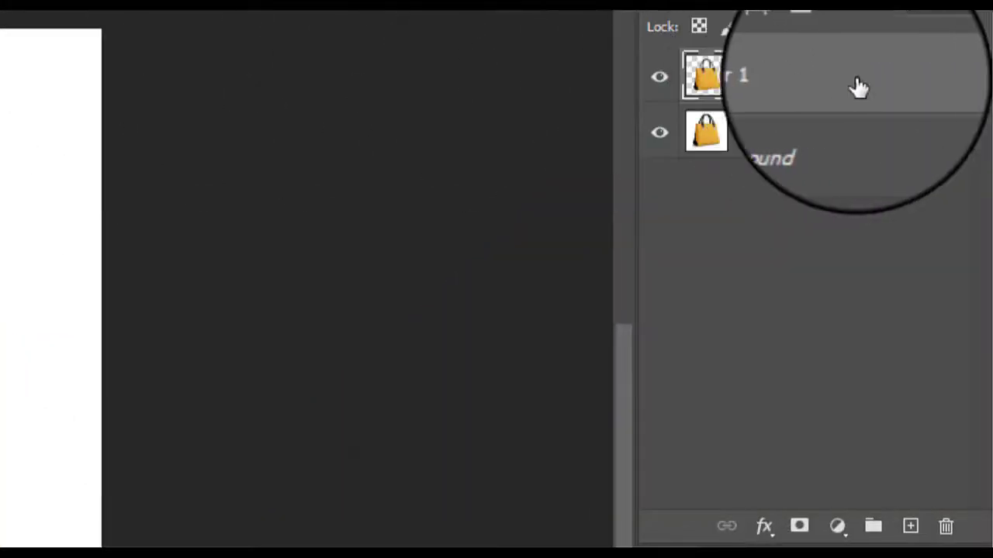
{"action": "left_click_drag", "start_coordinate": [875, 89], "coordinate": [908, 525]}
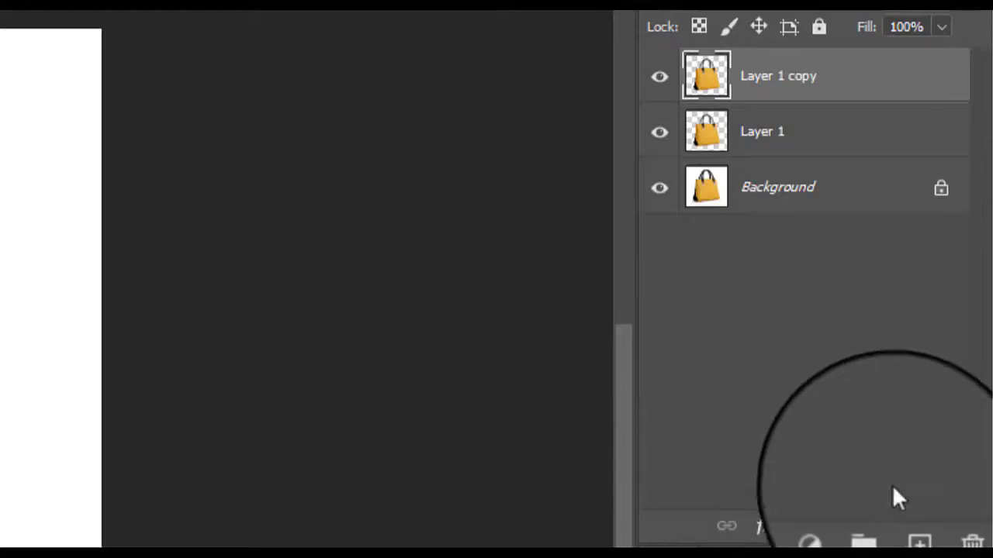
- Fill Layer 1 with the background color, using Normal blending mode and 100% opacity
{"action": "left_click", "coordinate": [764, 134]}
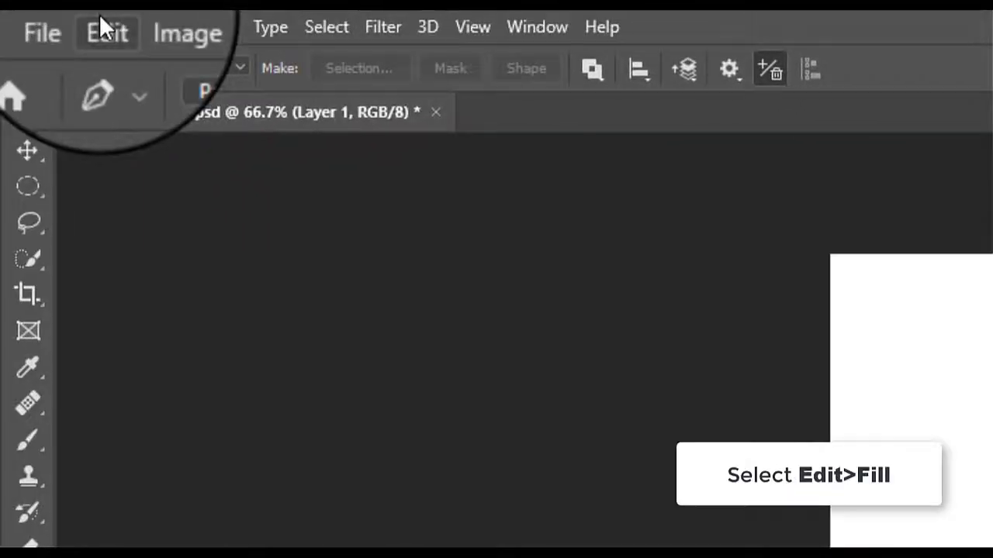
{"action": "left_click", "coordinate": [103, 26]}
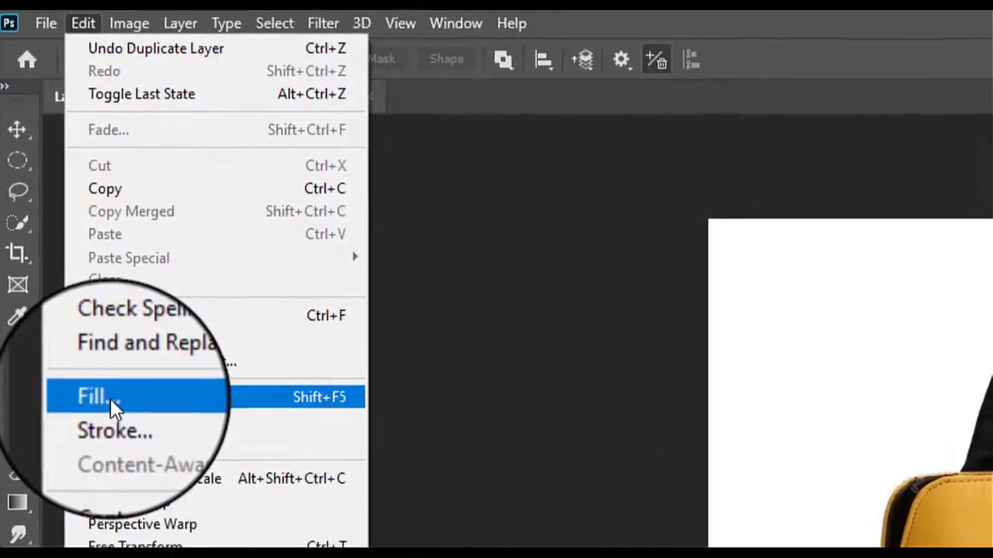
{"action": "left_click", "coordinate": [128, 454]}
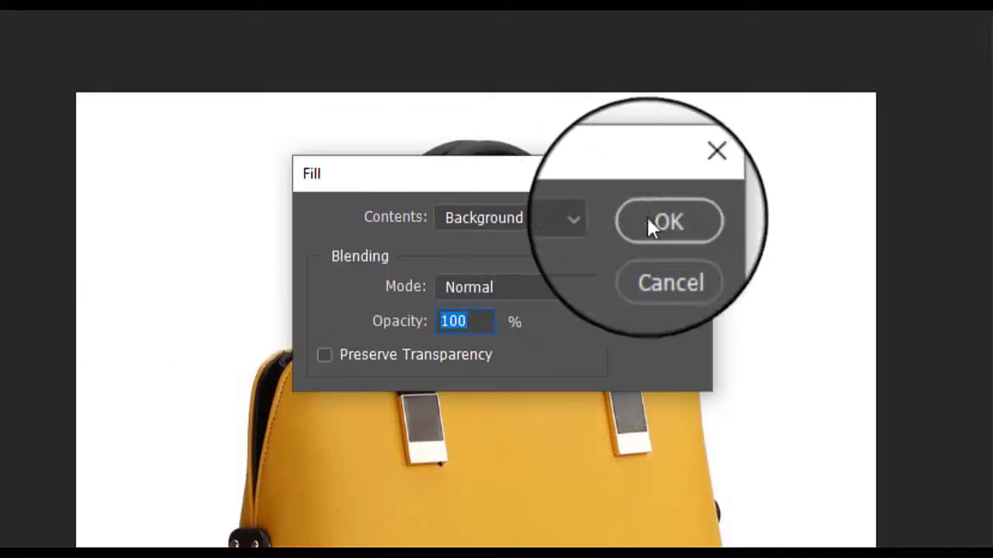
{"action": "left_click", "coordinate": [672, 220]}
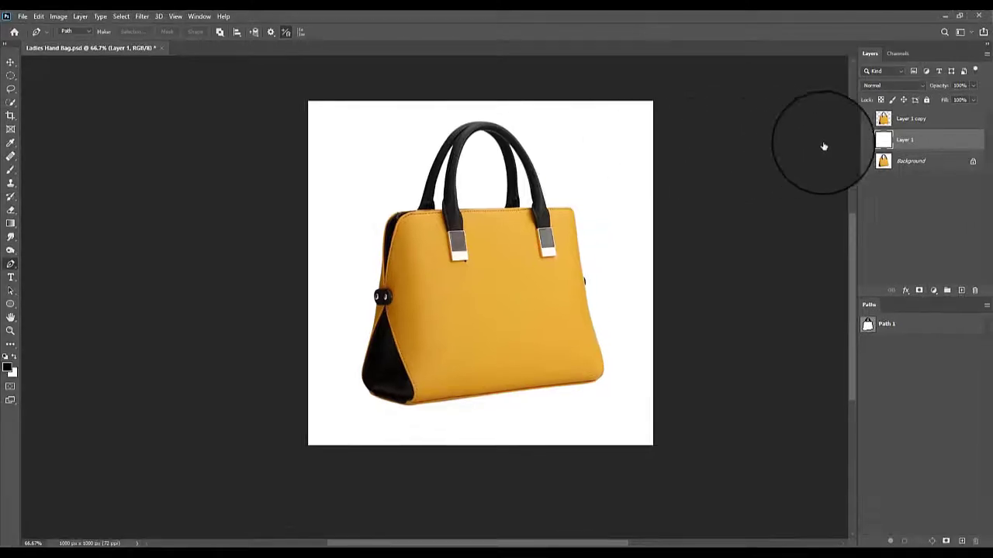
- Hide Layer 1 and the Background layer, and make the handbag cutout on Layer 1 copy the active layer
{"action": "left_click_drag", "start_coordinate": [868, 143], "coordinate": [868, 160]}
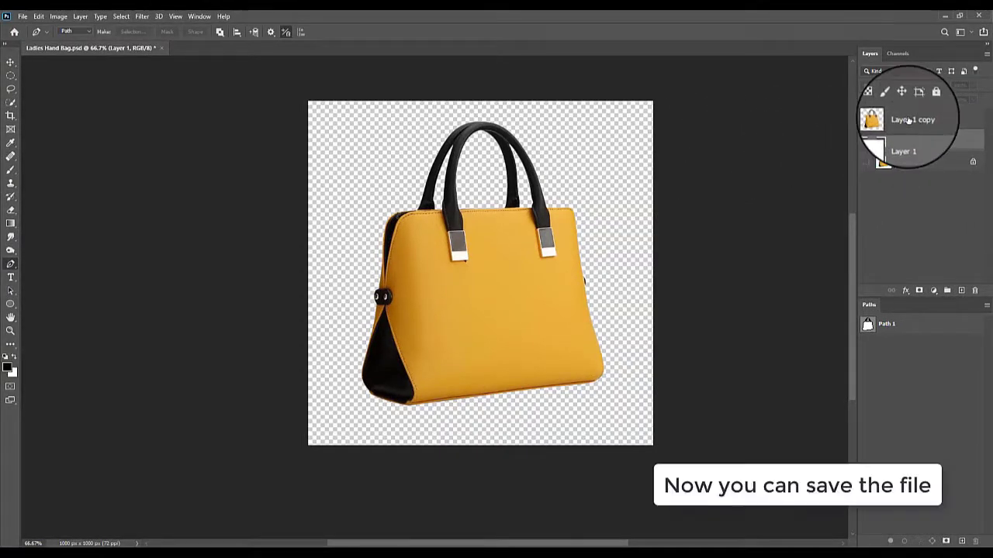
{"action": "left_click", "coordinate": [909, 119]}
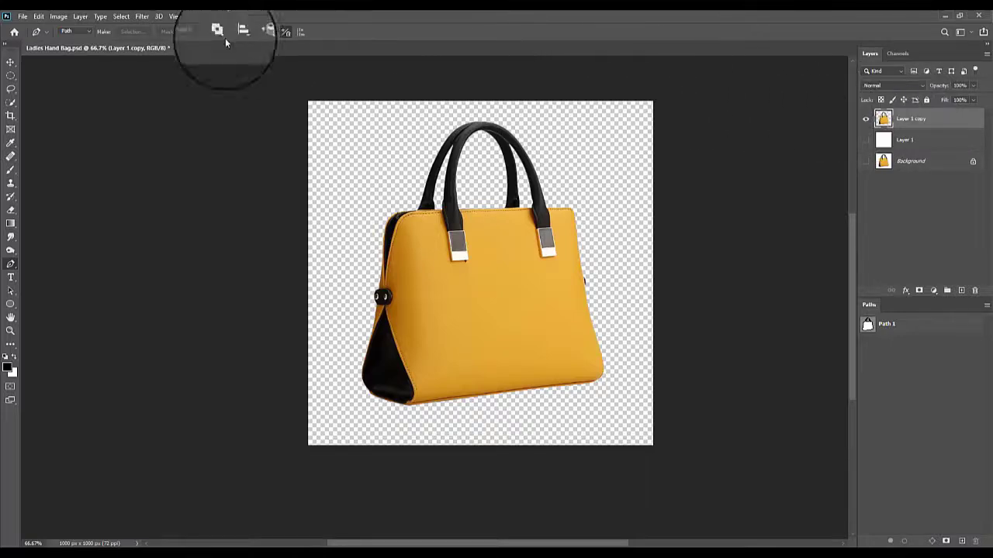
- Save the layered document in Photoshop format as Ladies Hand Bag in the Clipping Path folder, replacing the existing file
{"action": "left_click", "coordinate": [23, 17]}
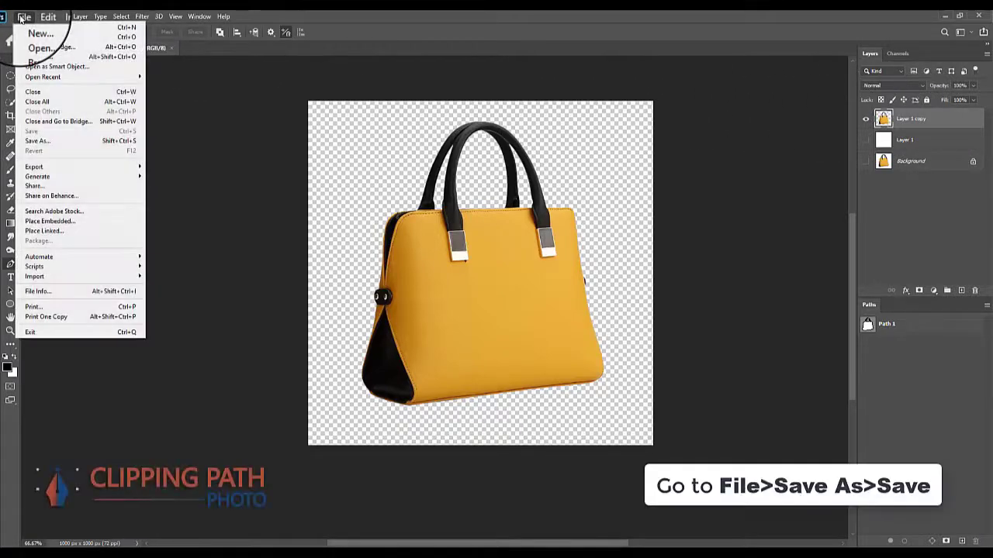
{"action": "left_click", "coordinate": [125, 142]}
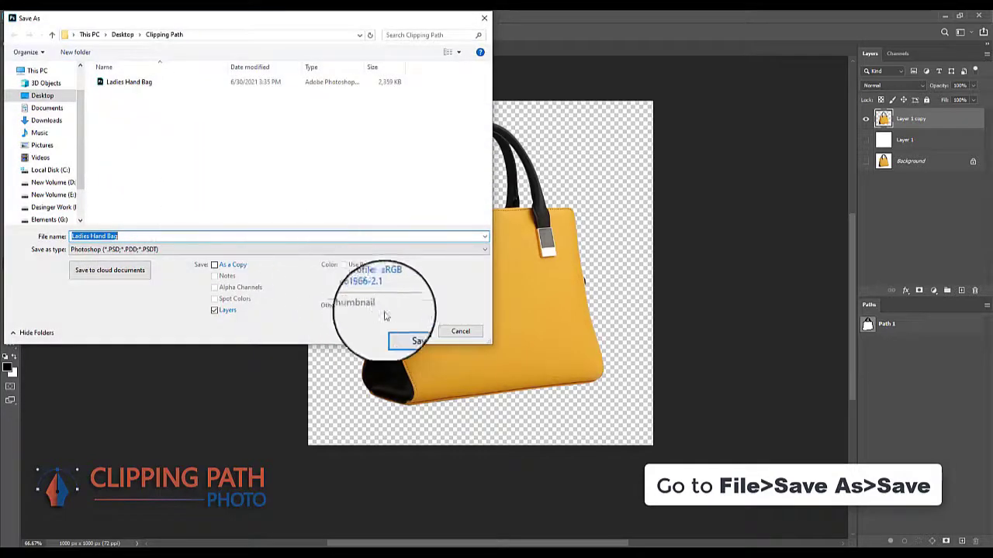
{"action": "left_click", "coordinate": [408, 332]}
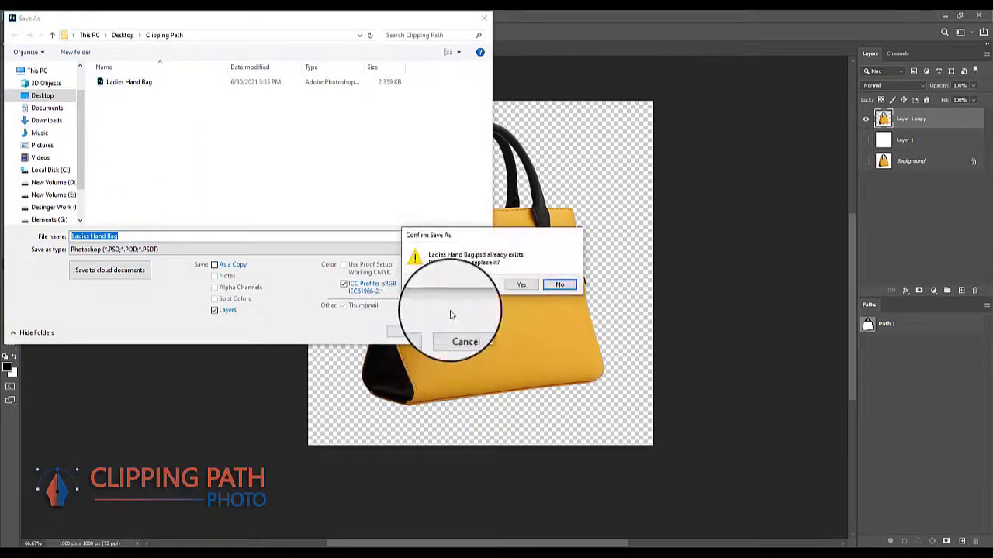
{"action": "left_click", "coordinate": [525, 285]}
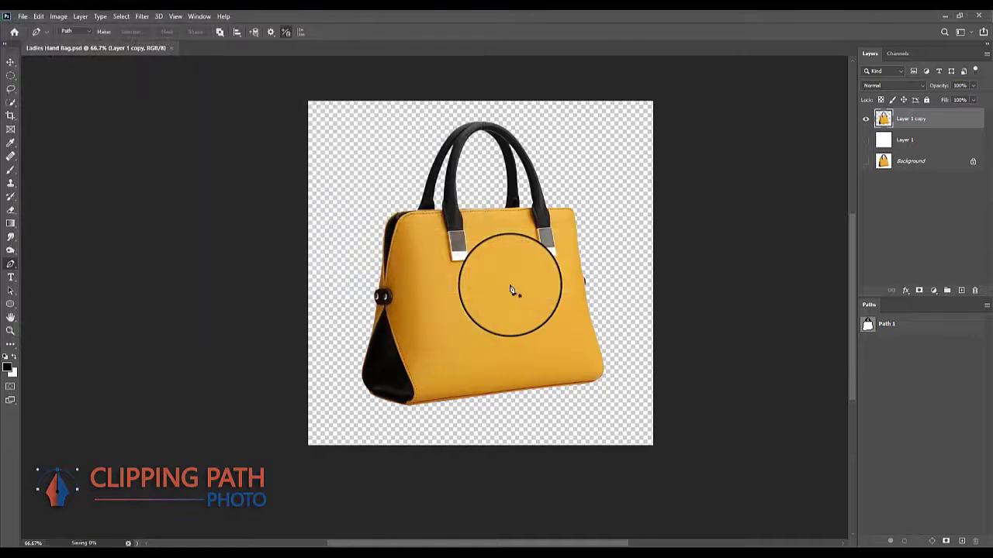